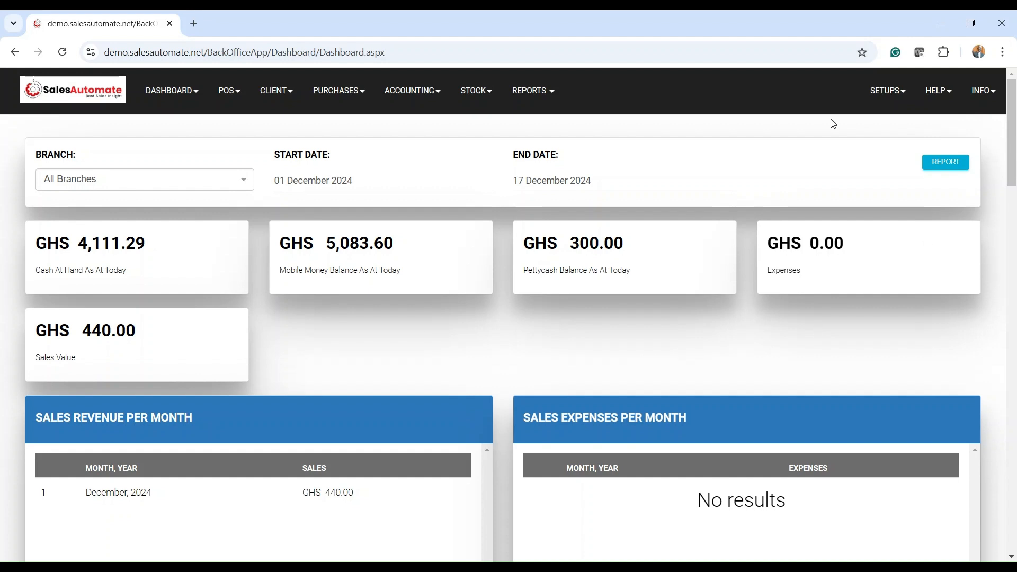
# Open Staff Category Setup, review the 15 categories, and open Office Assistant for editing
pyautogui.click(882, 97)
pyautogui.moveTo(847, 159)
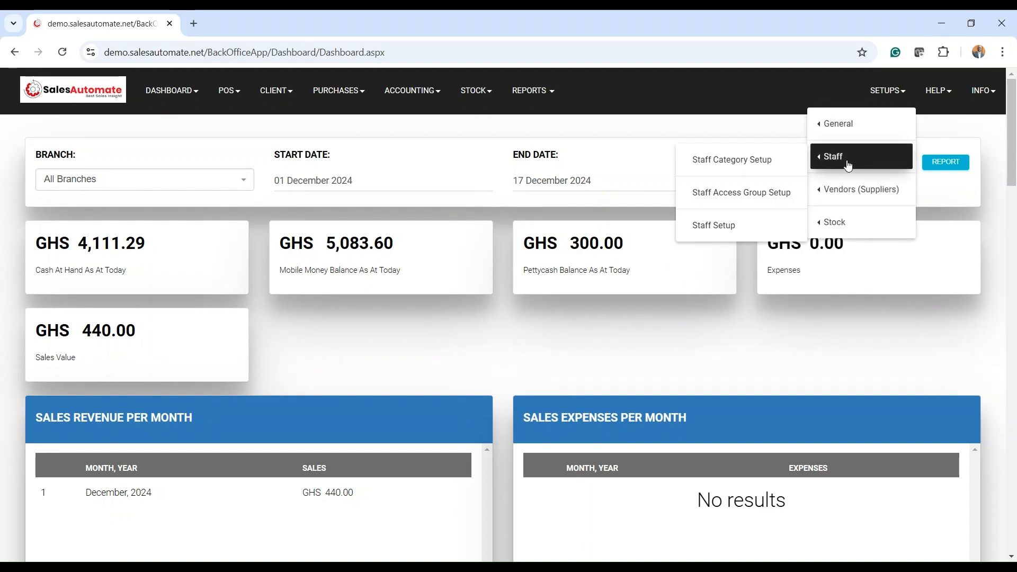
pyautogui.click(753, 170)
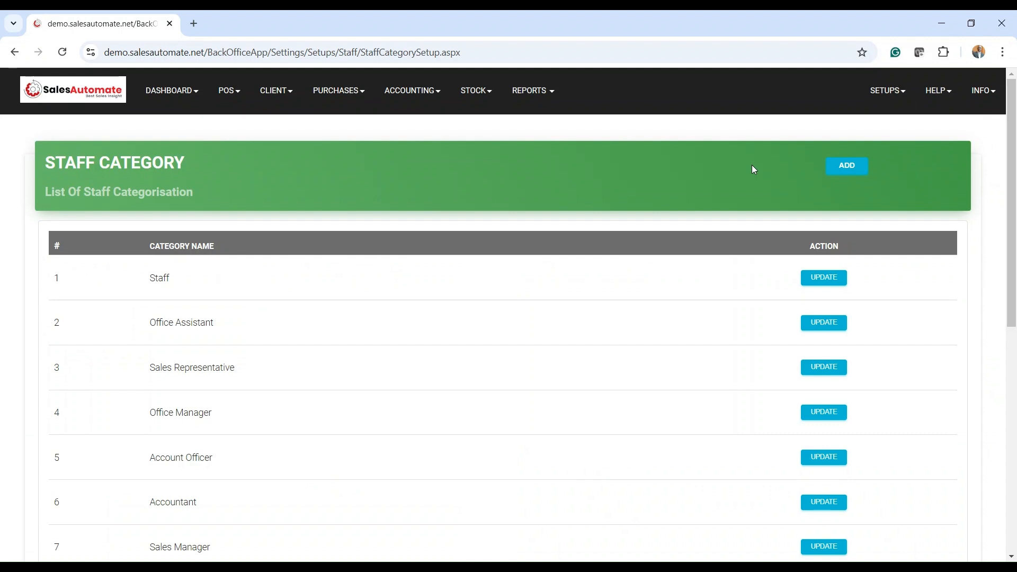
pyautogui.scroll(-8, 751, 164)
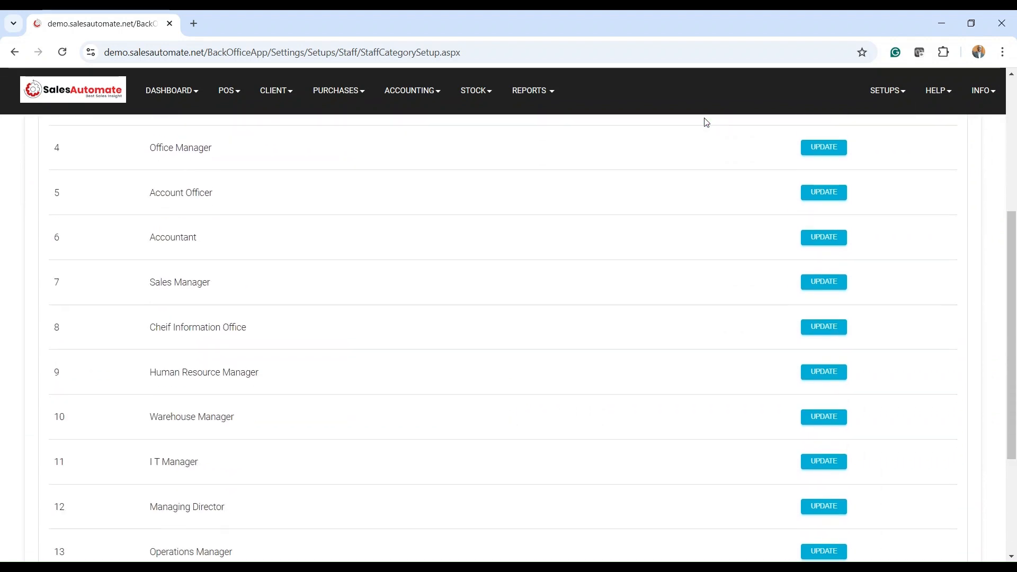
pyautogui.scroll(-2, 707, 122)
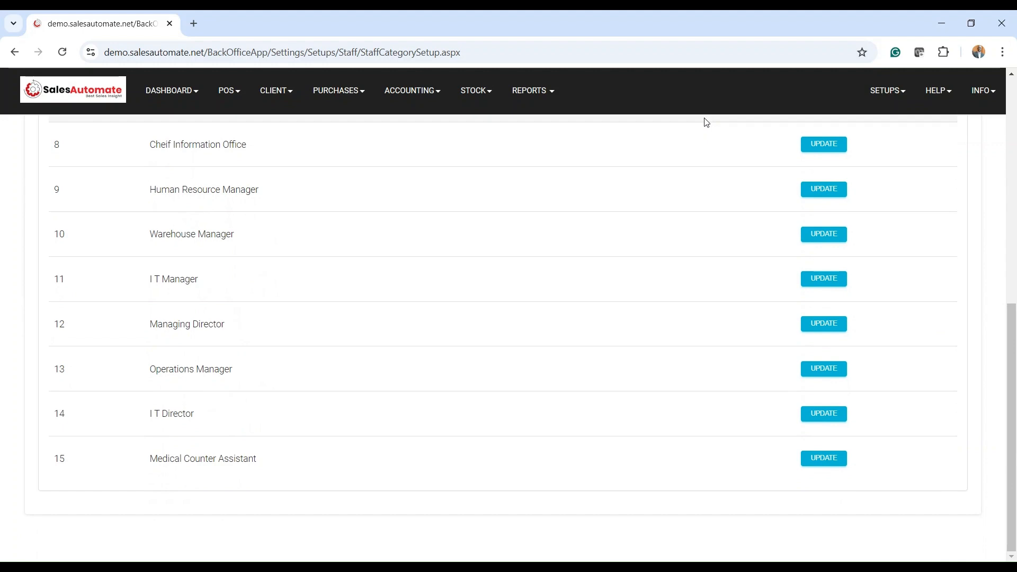
pyautogui.scroll(8, 720, 132)
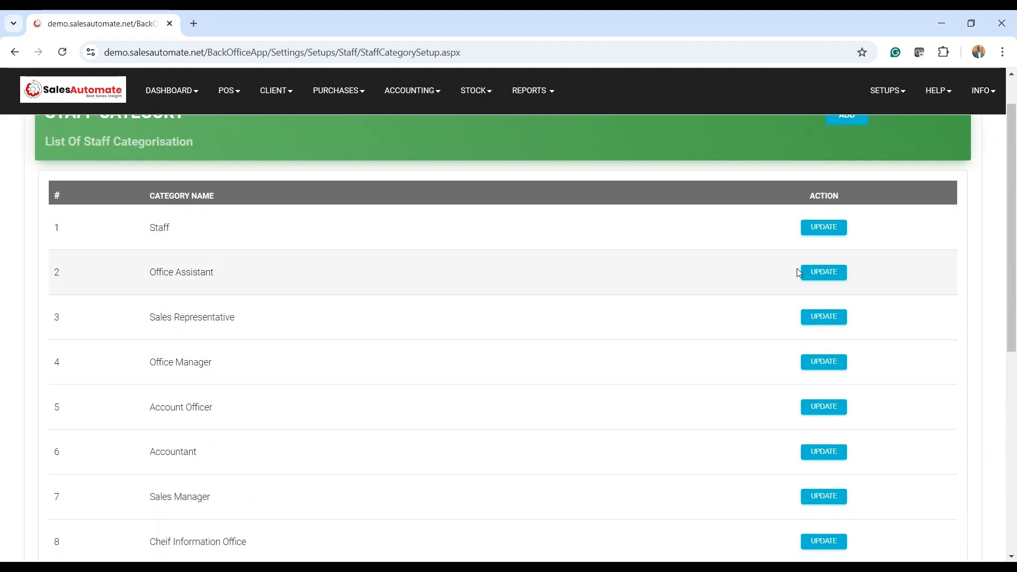
pyautogui.click(822, 271)
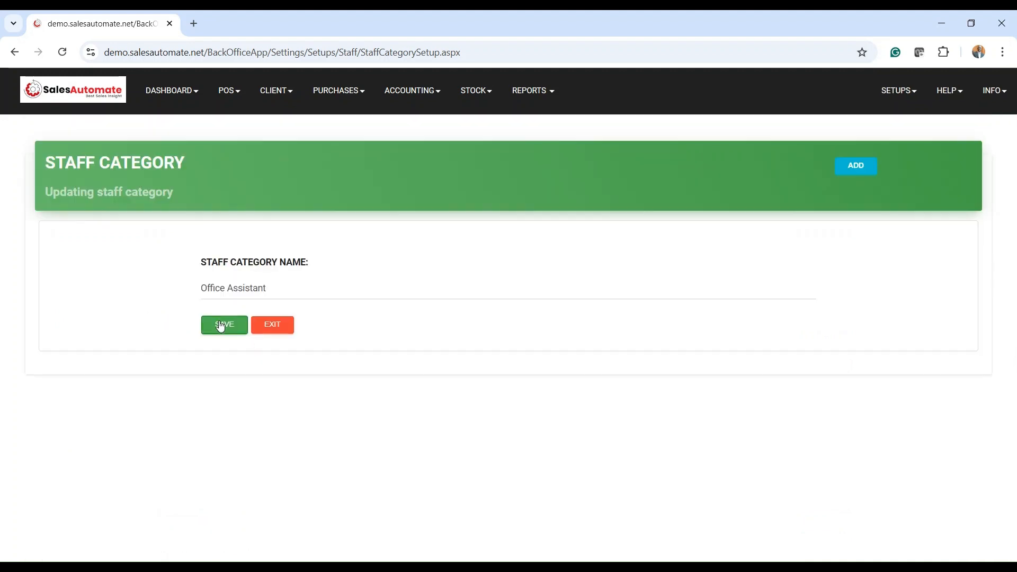
pyautogui.click(220, 327)
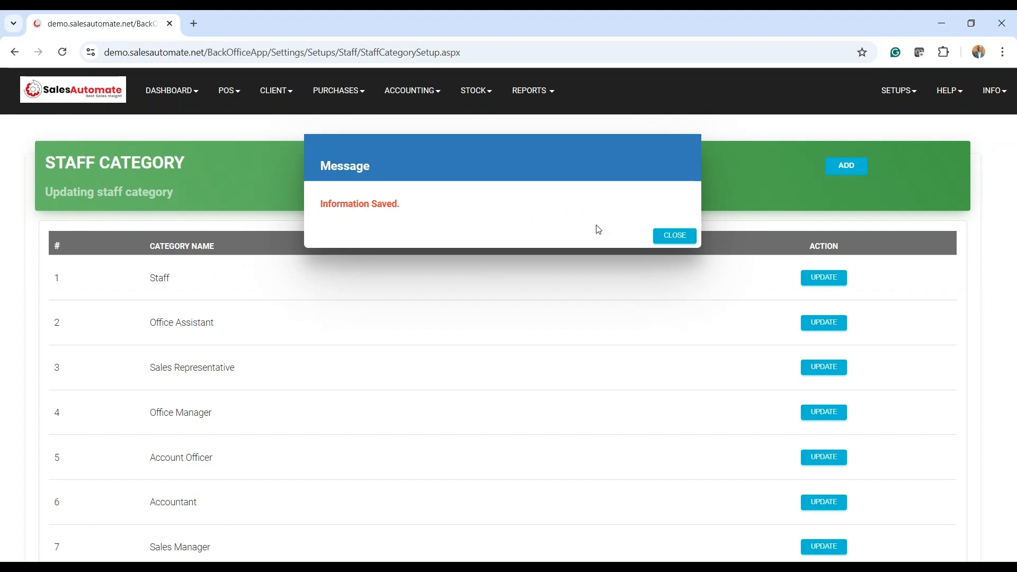
pyautogui.click(675, 236)
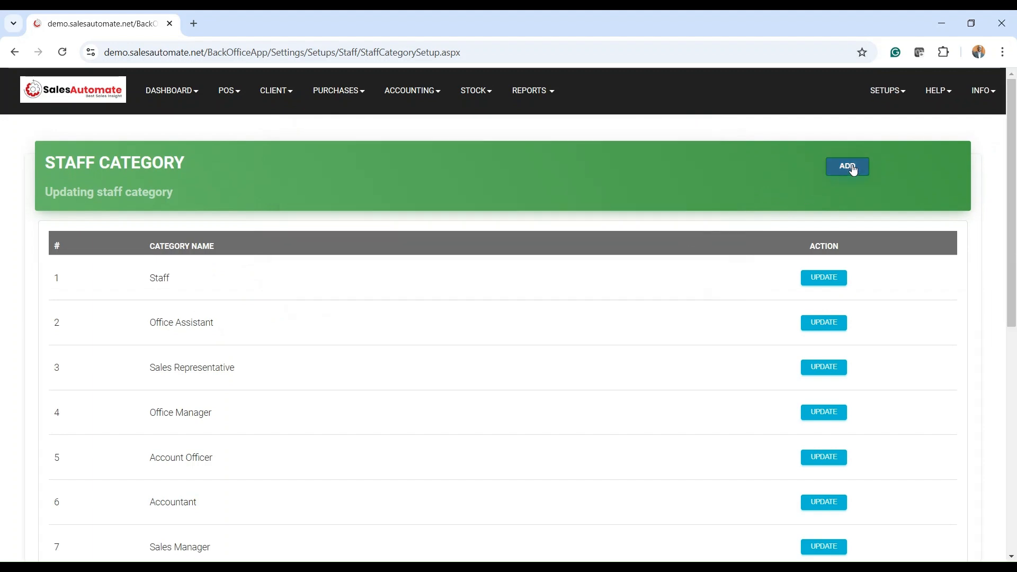
pyautogui.click(847, 166)
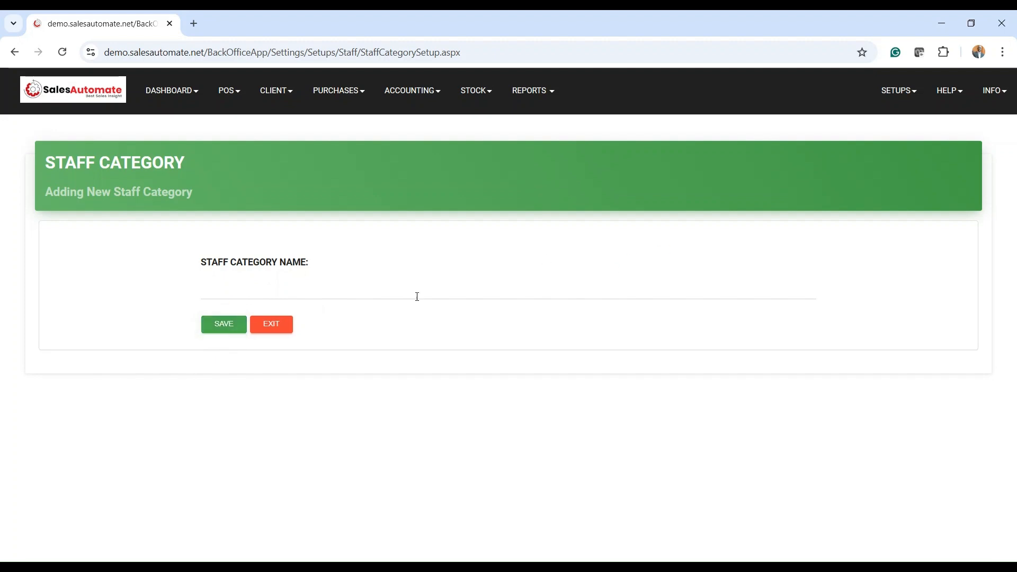
pyautogui.click(286, 332)
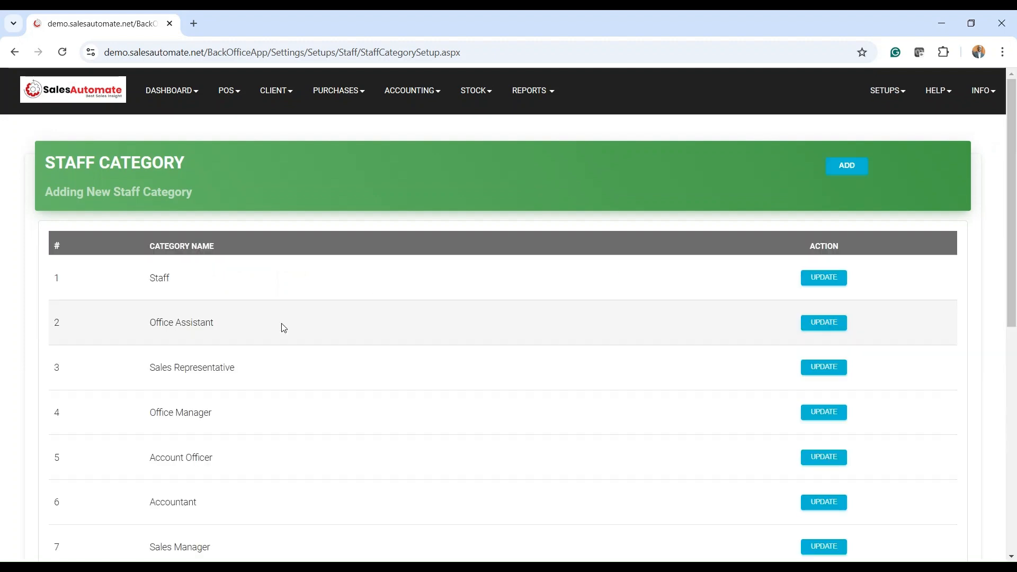
pyautogui.click(849, 167)
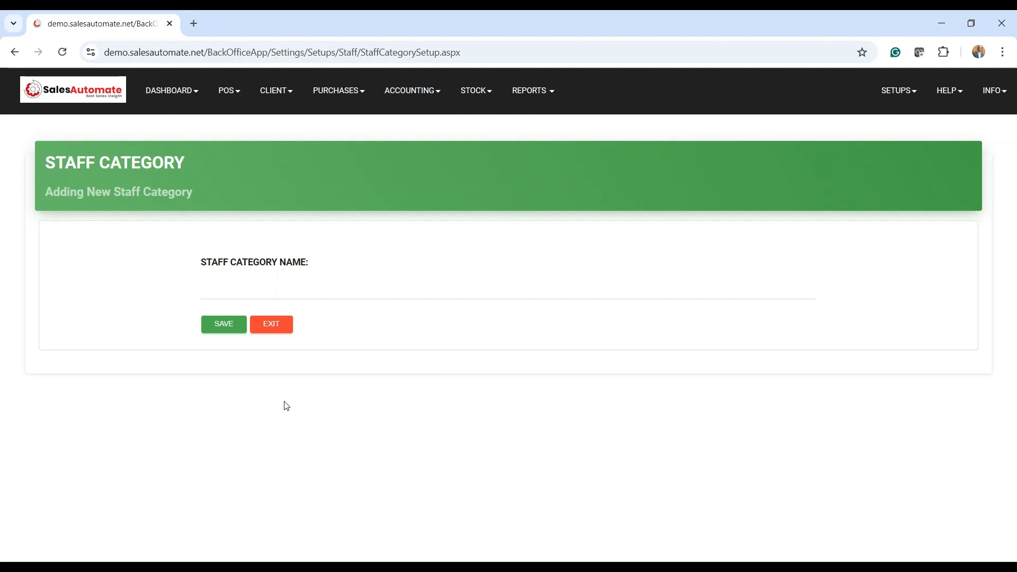
pyautogui.click(237, 286)
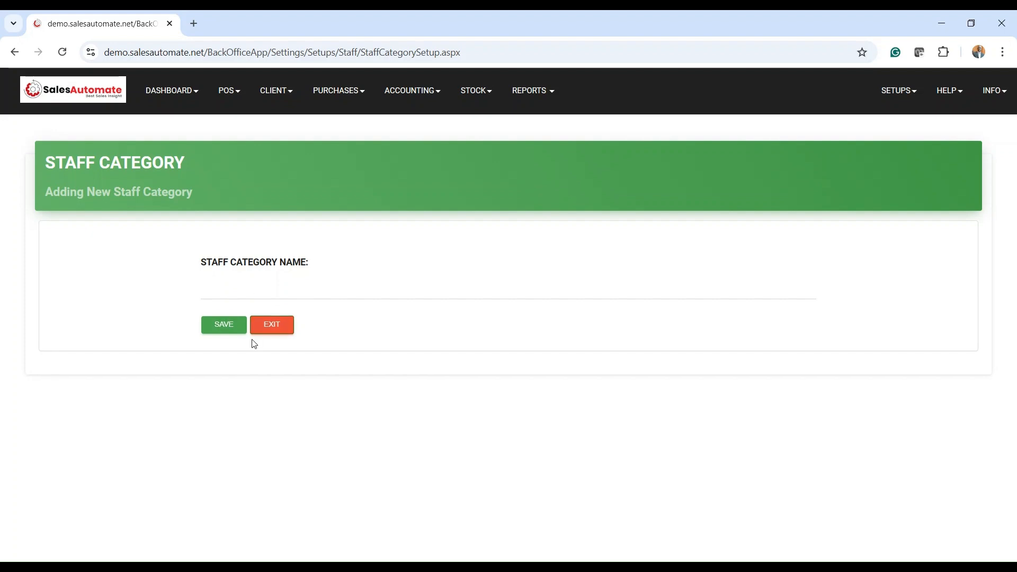
pyautogui.click(274, 325)
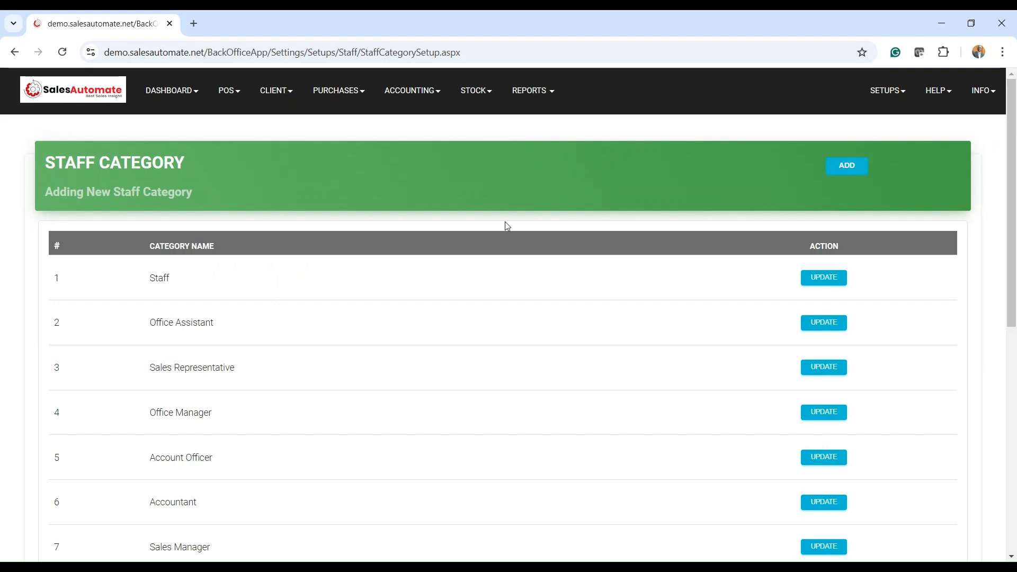
# Open Staff Access Group Setup and reload it to list the System Admin and Sales groups
pyautogui.click(885, 93)
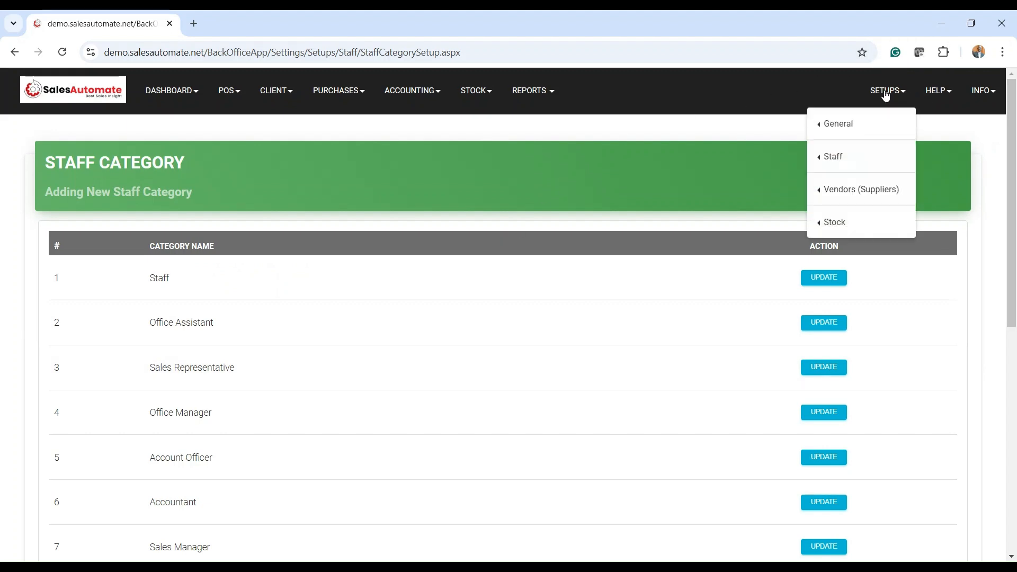
pyautogui.click(833, 158)
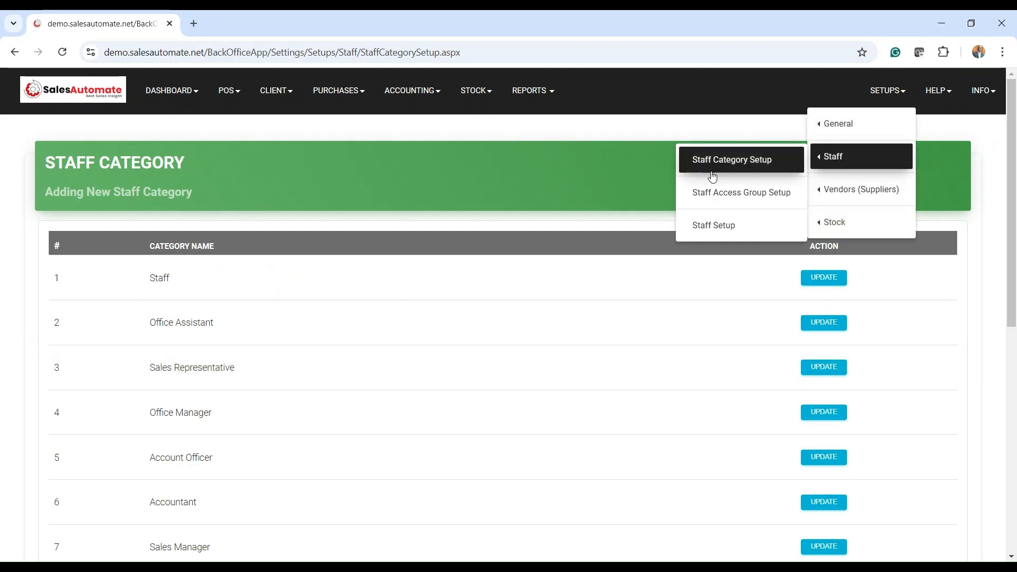
pyautogui.click(716, 193)
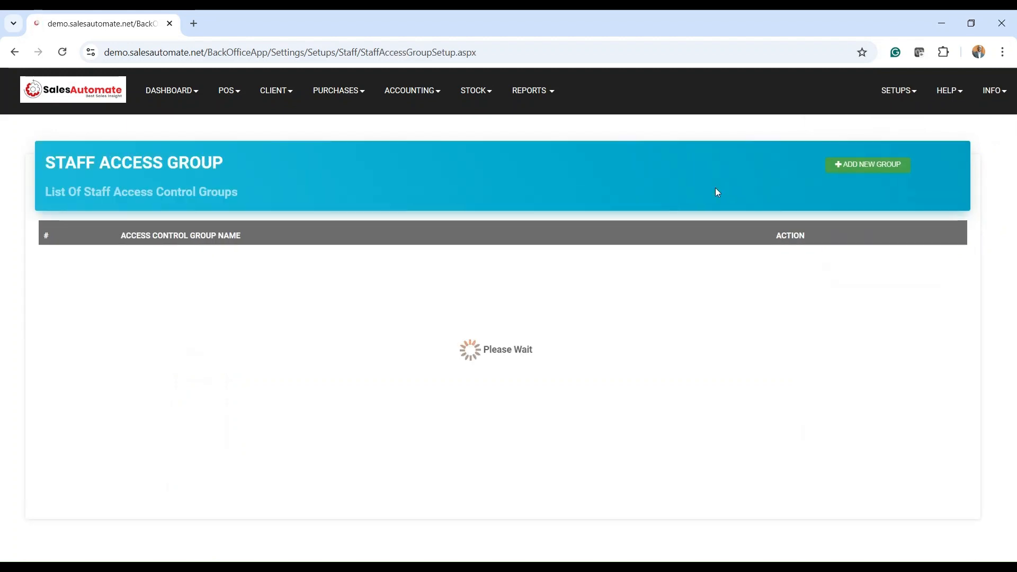
pyautogui.click(887, 94)
pyautogui.click(860, 157)
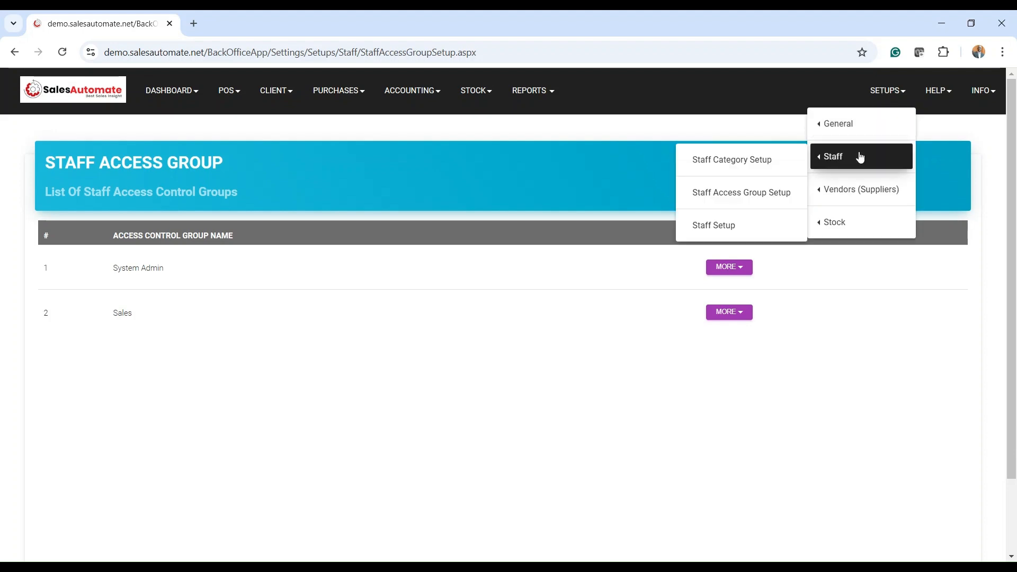
pyautogui.click(709, 199)
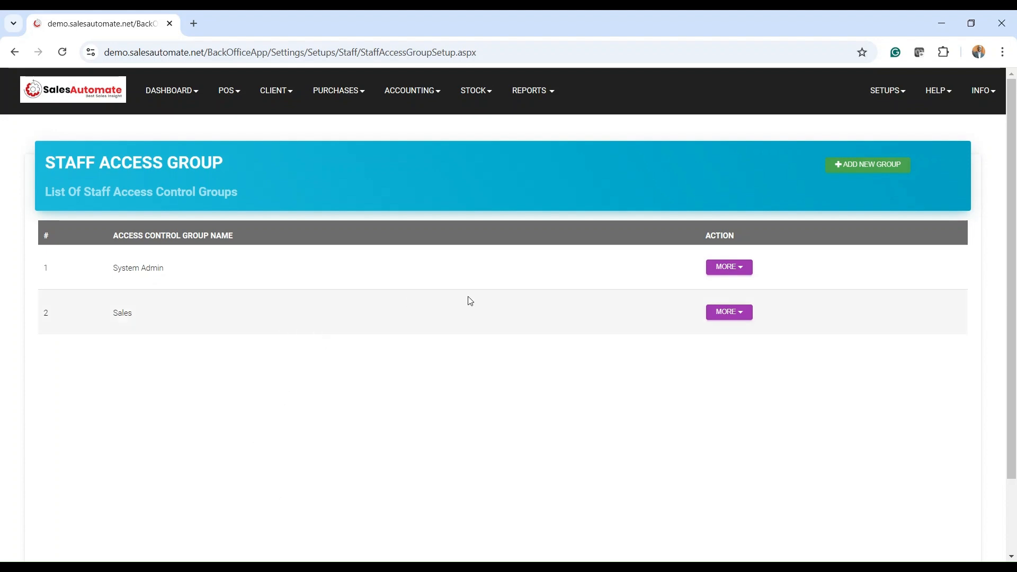
pyautogui.click(733, 270)
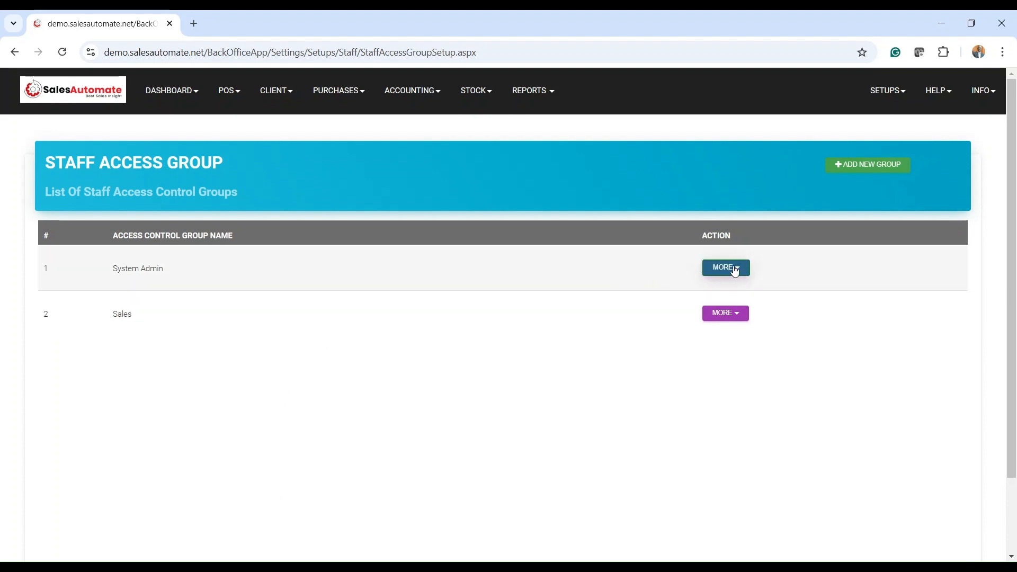
pyautogui.click(735, 270)
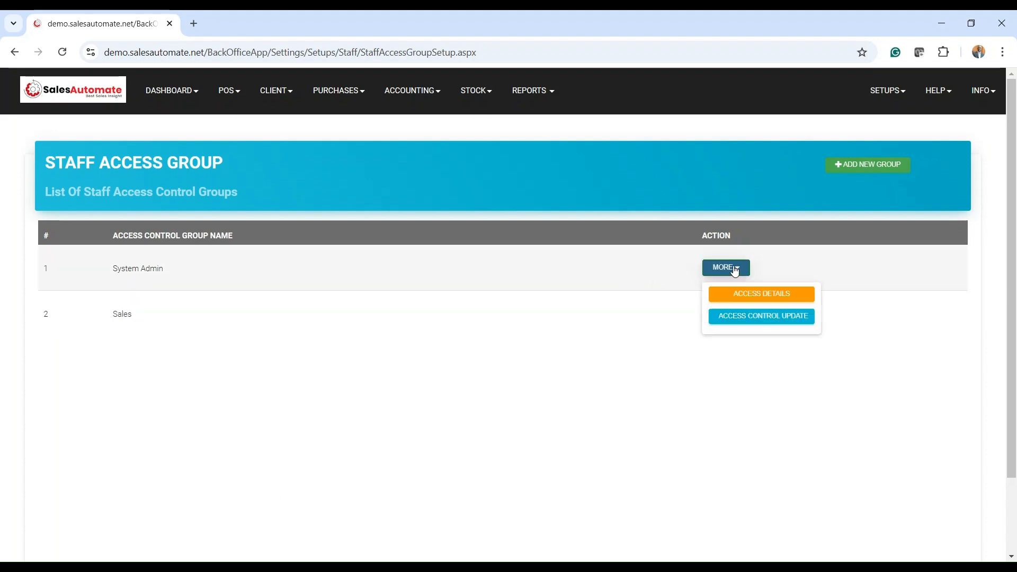
pyautogui.click(767, 316)
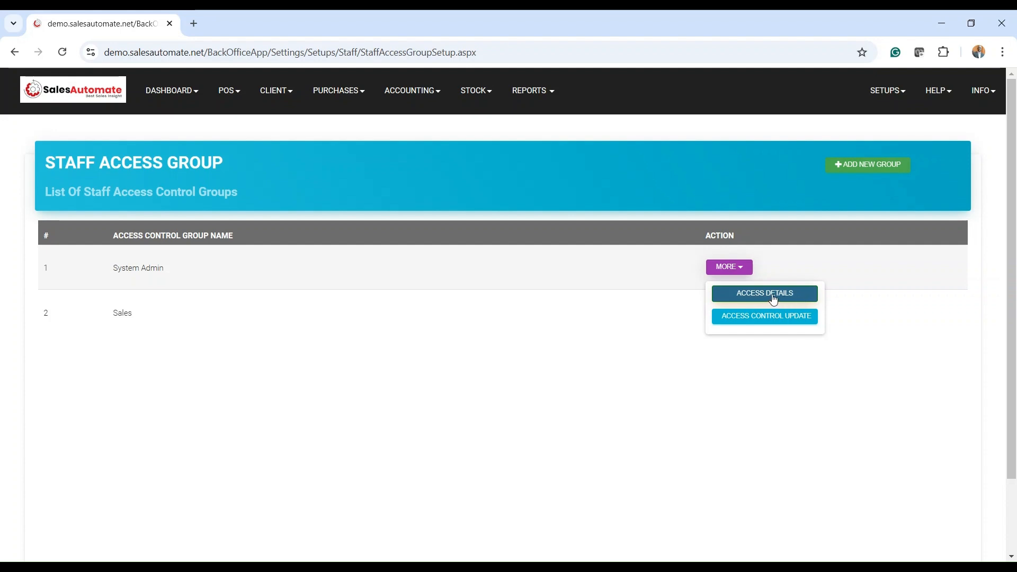
pyautogui.click(773, 300)
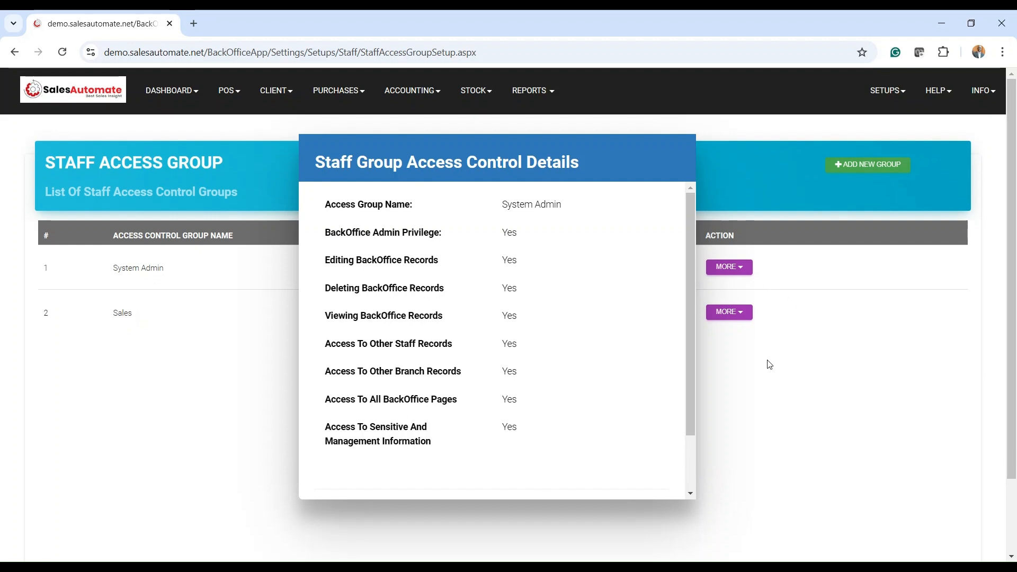
pyautogui.scroll(-3, 666, 379)
pyautogui.click(647, 449)
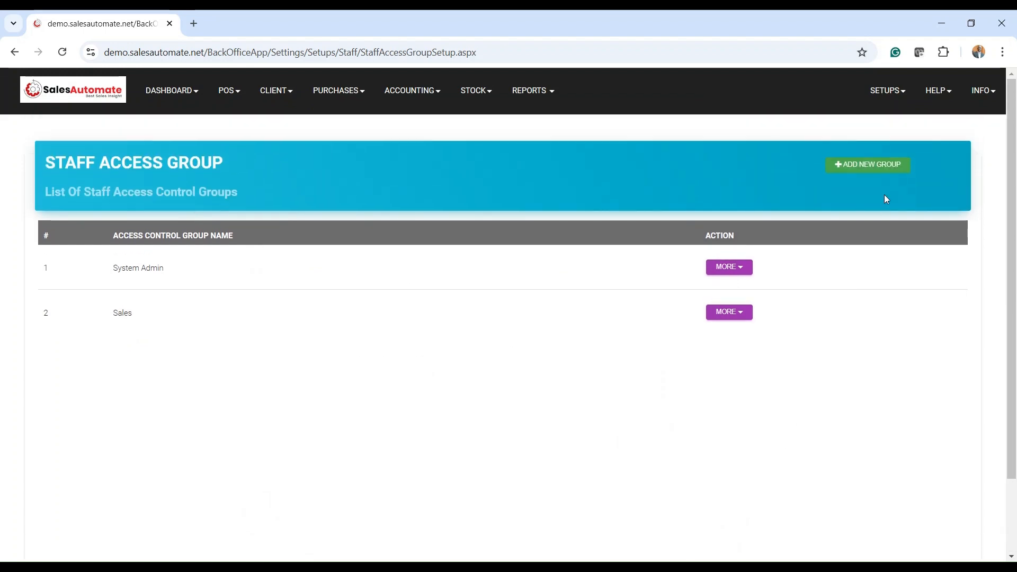
# Add a new access group named Front Desk Staff with Non Admin staff privileges
pyautogui.click(874, 170)
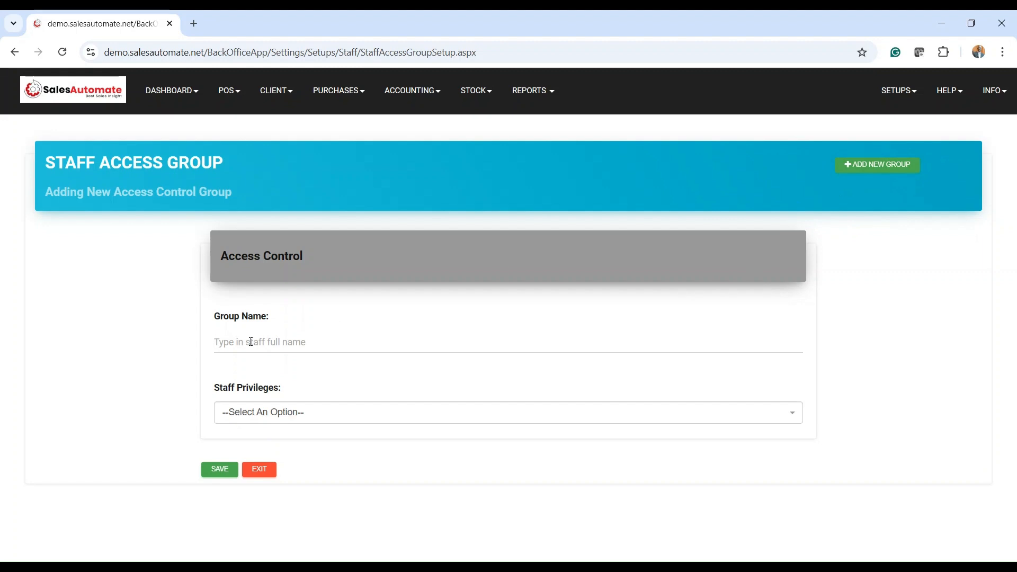
pyautogui.write('Front Staff Desk')
pyautogui.click(363, 422)
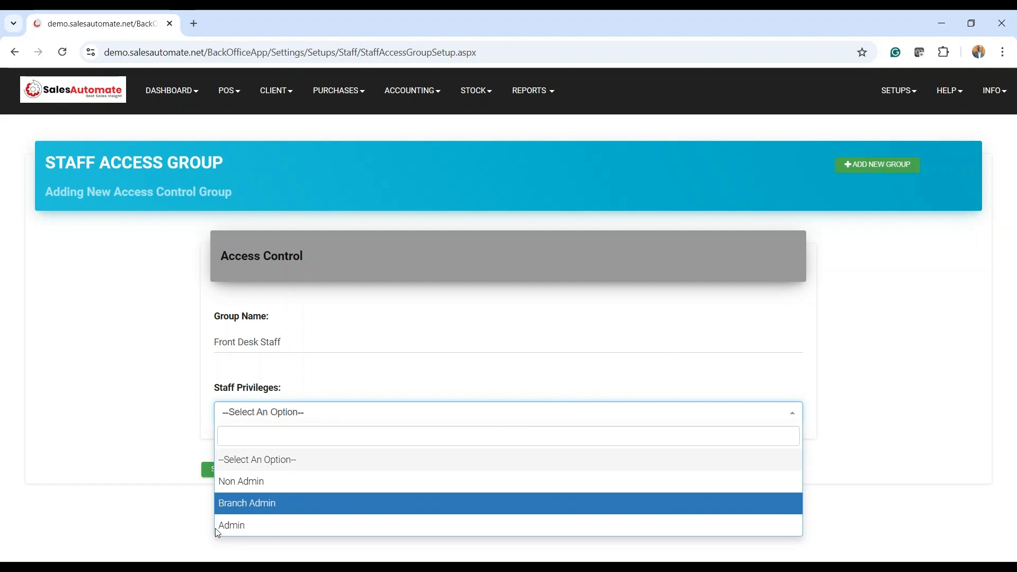
pyautogui.click(251, 485)
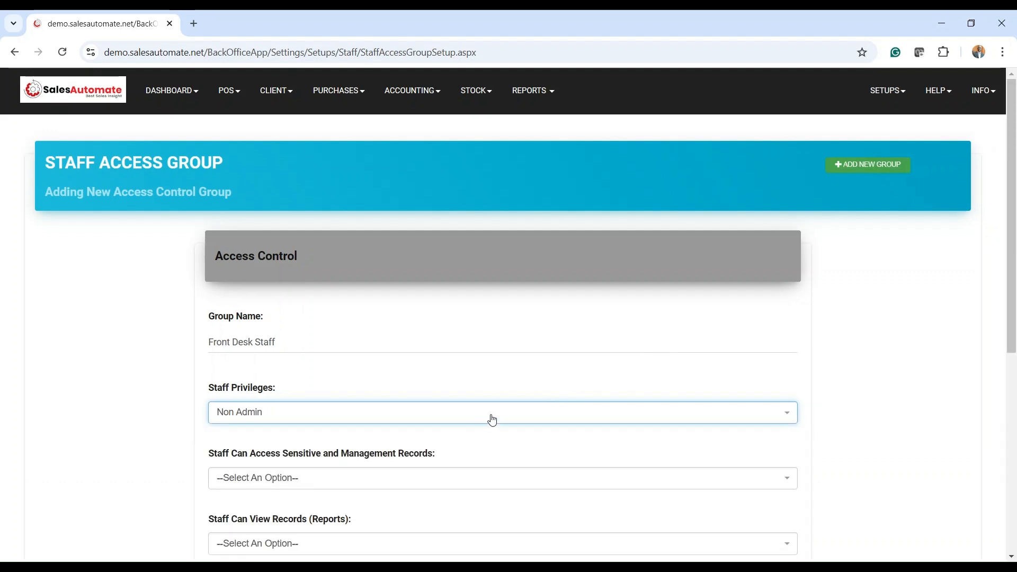
# Deny the new group access to sensitive/management records and to viewing records
pyautogui.scroll(-3, 492, 420)
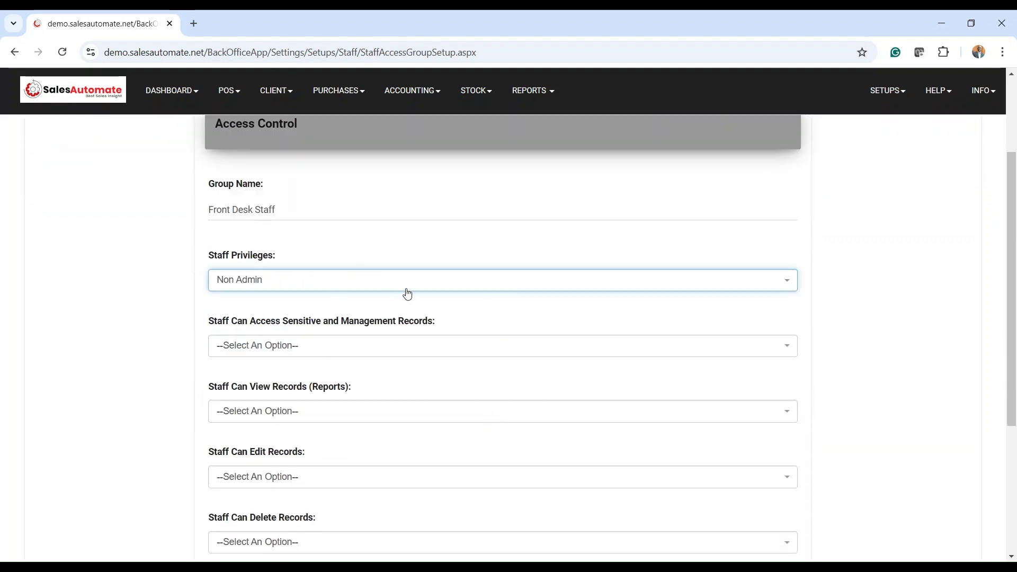
pyautogui.scroll(-1, 427, 302)
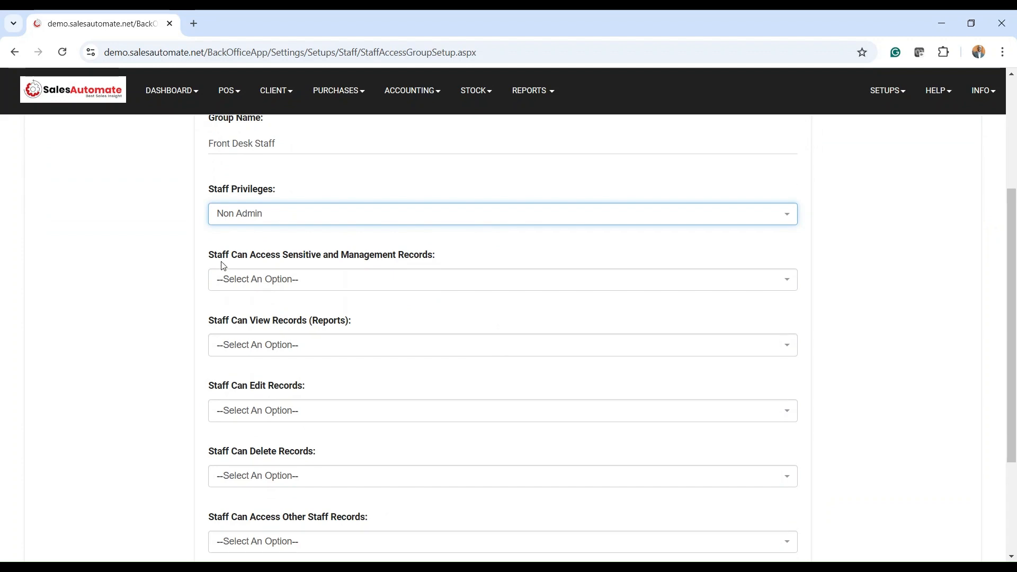
pyautogui.click(286, 286)
pyautogui.click(231, 355)
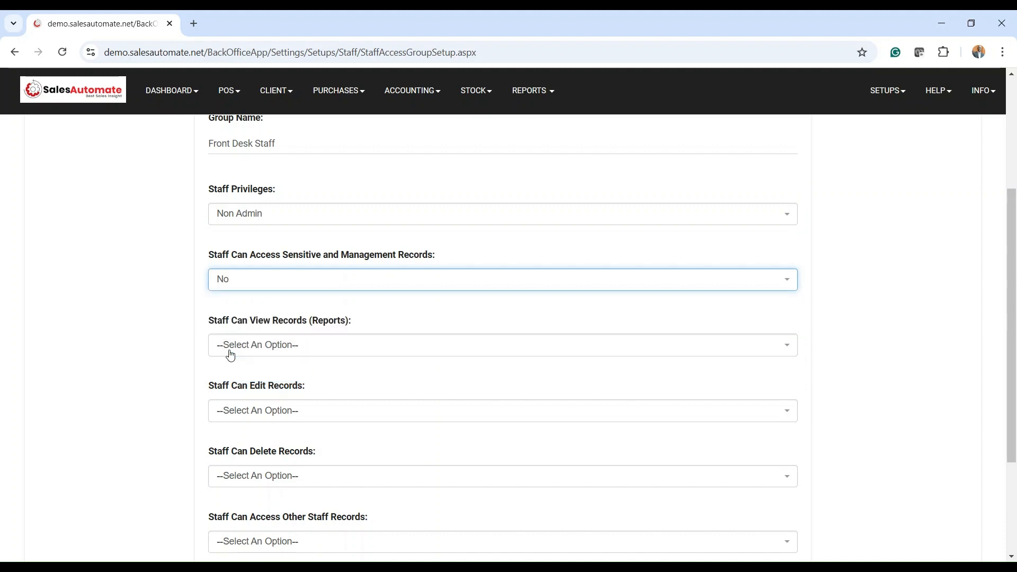
pyautogui.scroll(-1, 318, 322)
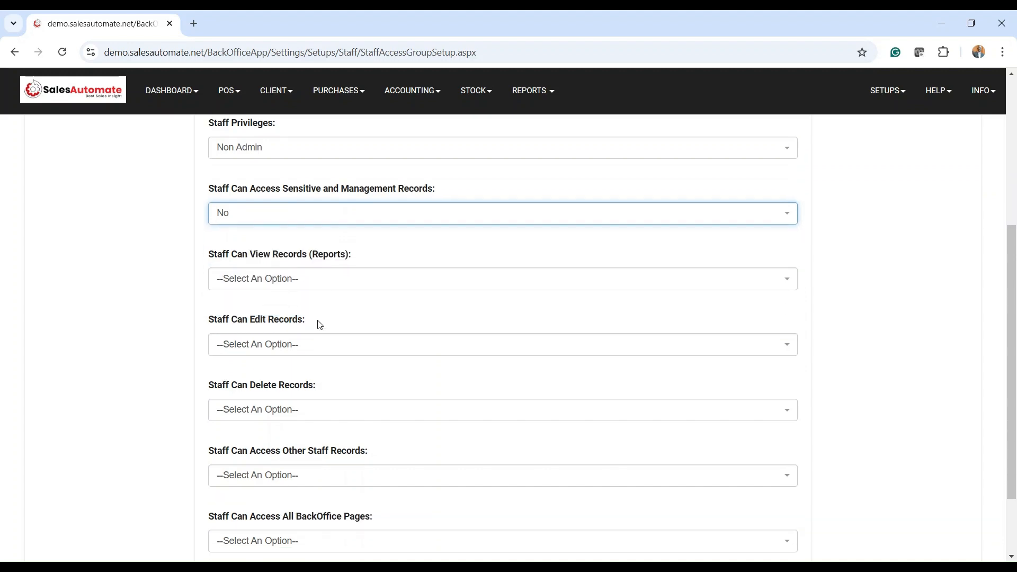
pyautogui.click(317, 282)
pyautogui.click(255, 345)
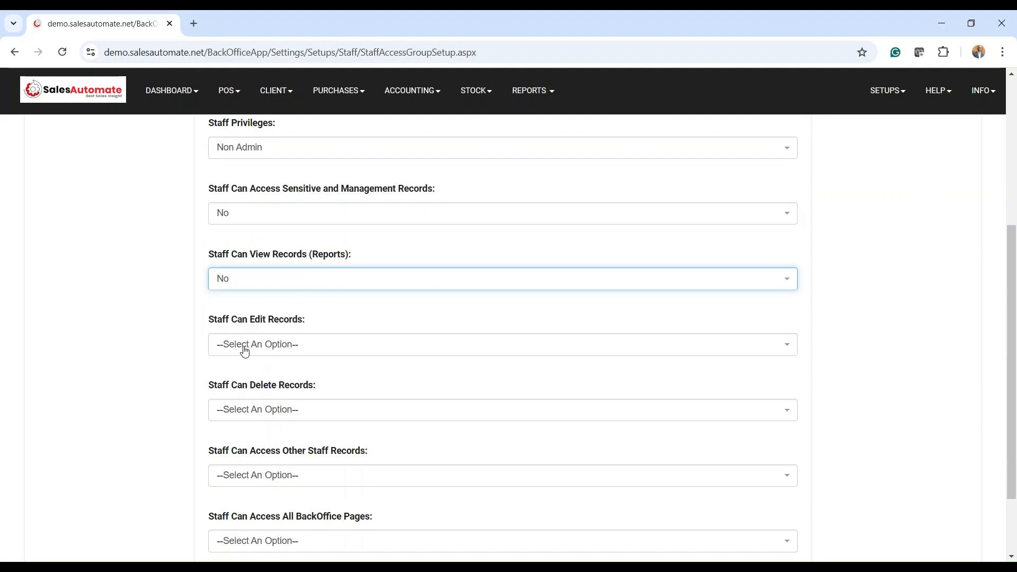
pyautogui.scroll(-2, 298, 345)
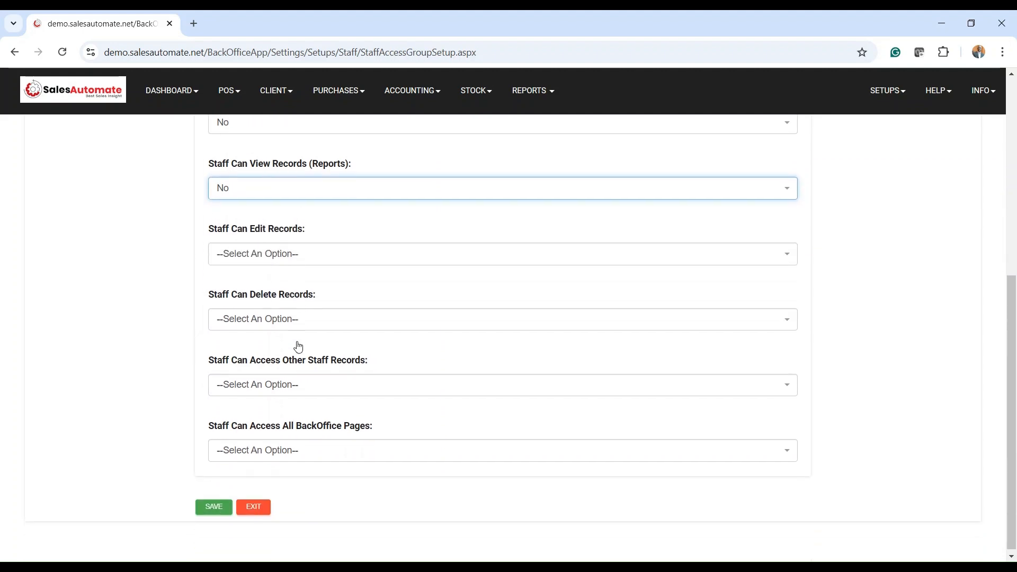
# Set the edit, delete, other-staff-records and all-BackOffice-pages permissions to No
pyautogui.click(281, 255)
pyautogui.click(237, 323)
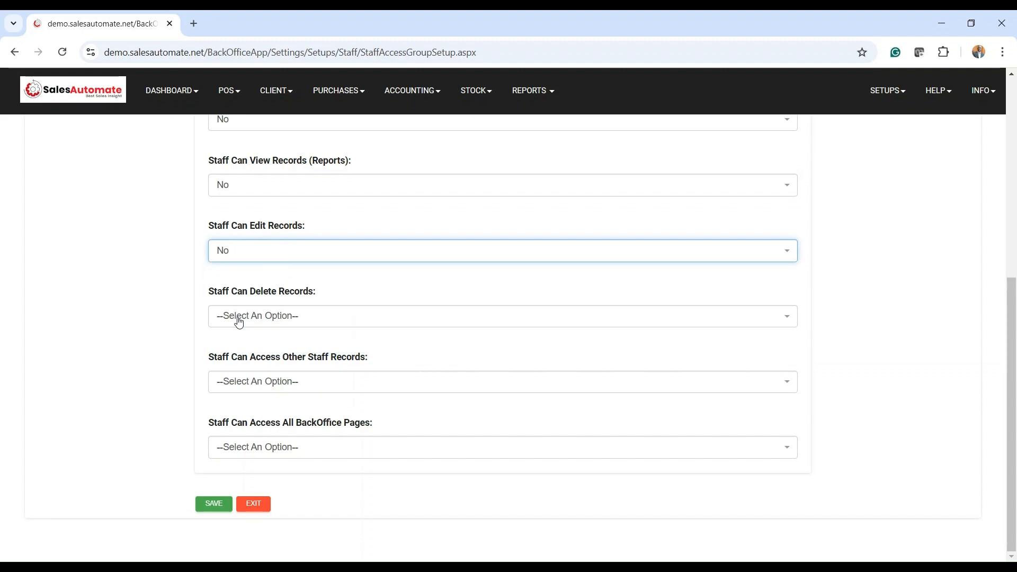
pyautogui.click(265, 318)
pyautogui.click(239, 382)
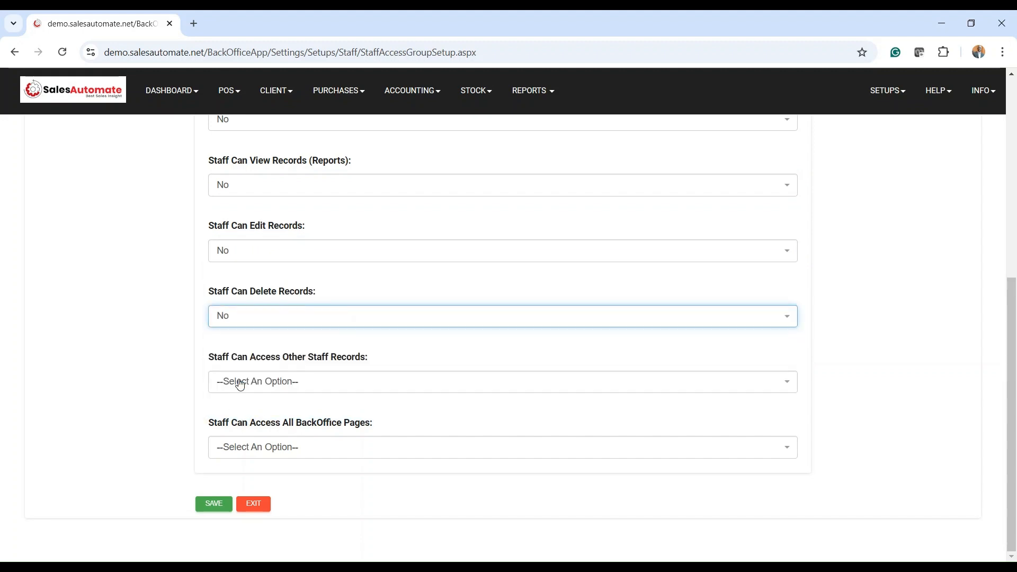
pyautogui.click(287, 387)
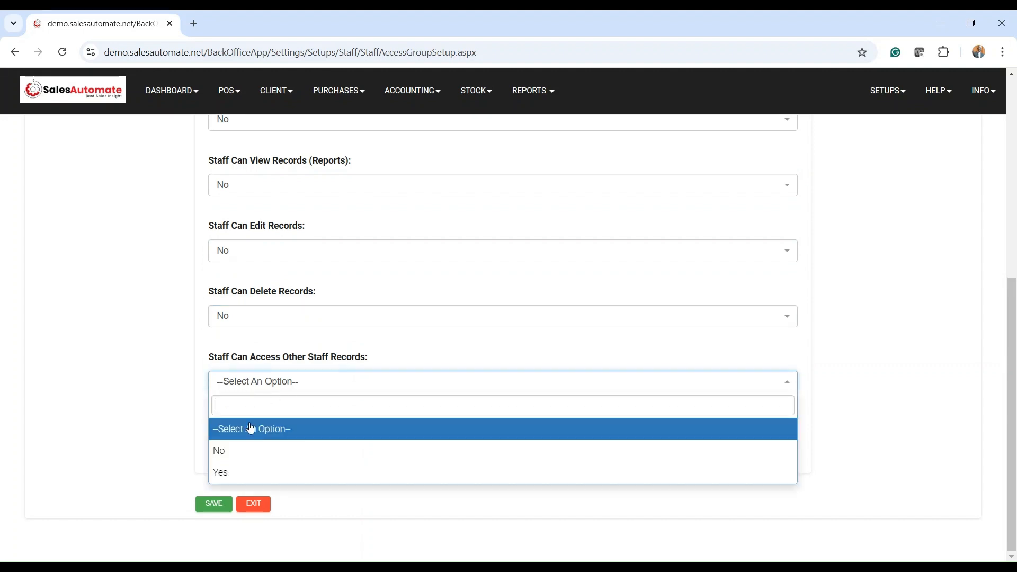
pyautogui.click(227, 452)
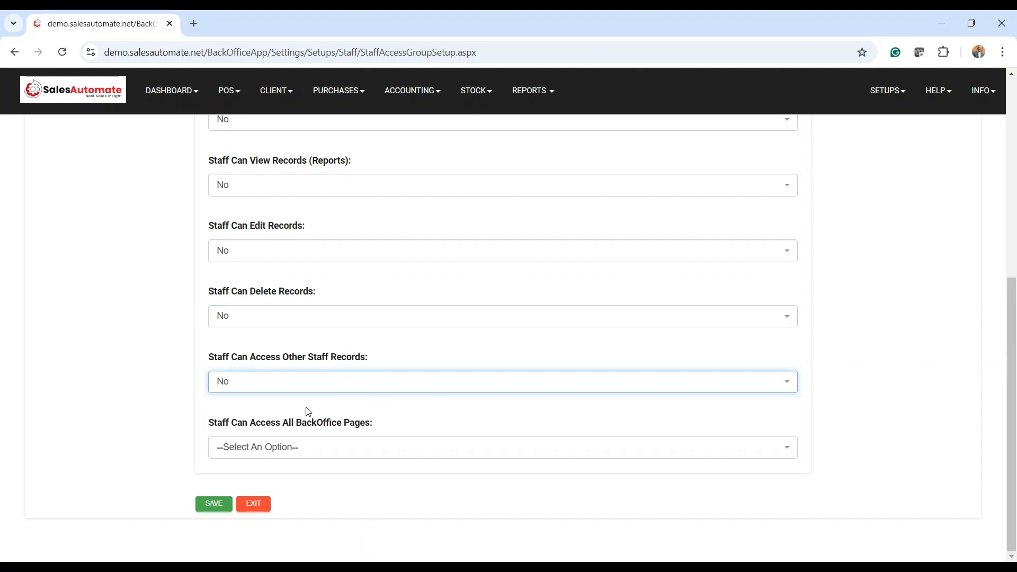
pyautogui.click(284, 449)
pyautogui.click(244, 524)
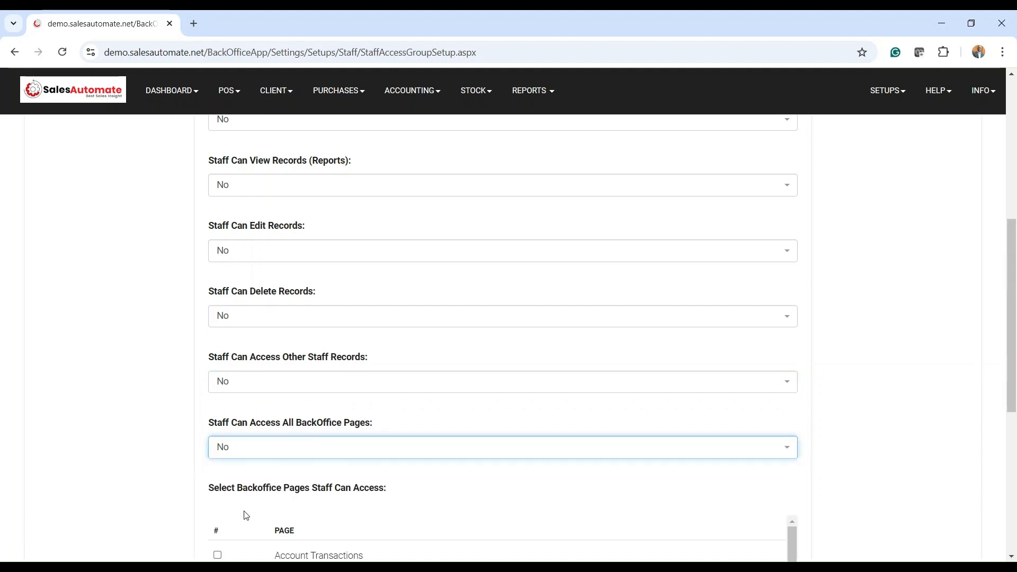
pyautogui.scroll(-6, 347, 415)
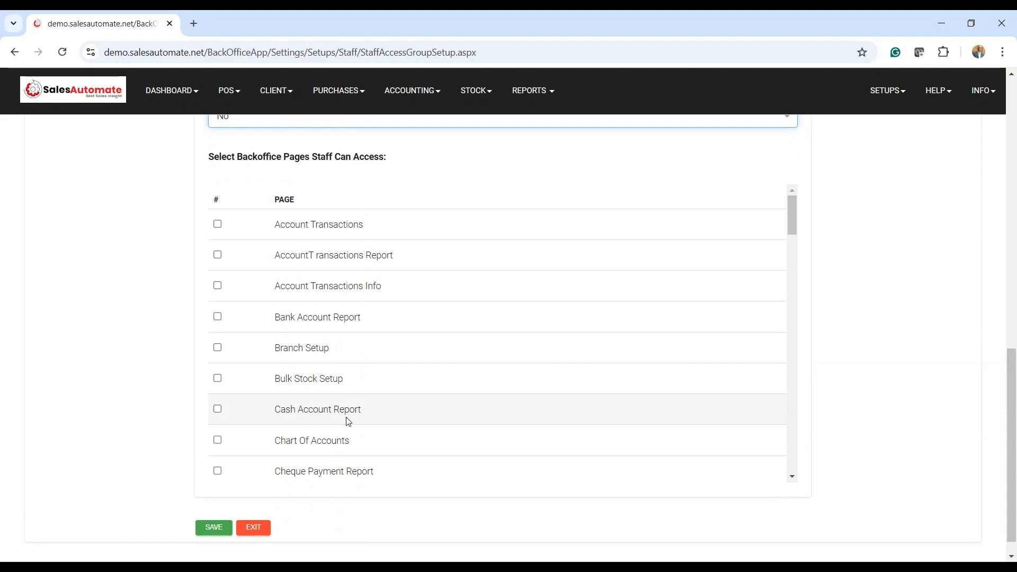
# Tick Purchases in the BackOffice pages checklist and save the Front Desk Staff group
pyautogui.scroll(-15, 576, 291)
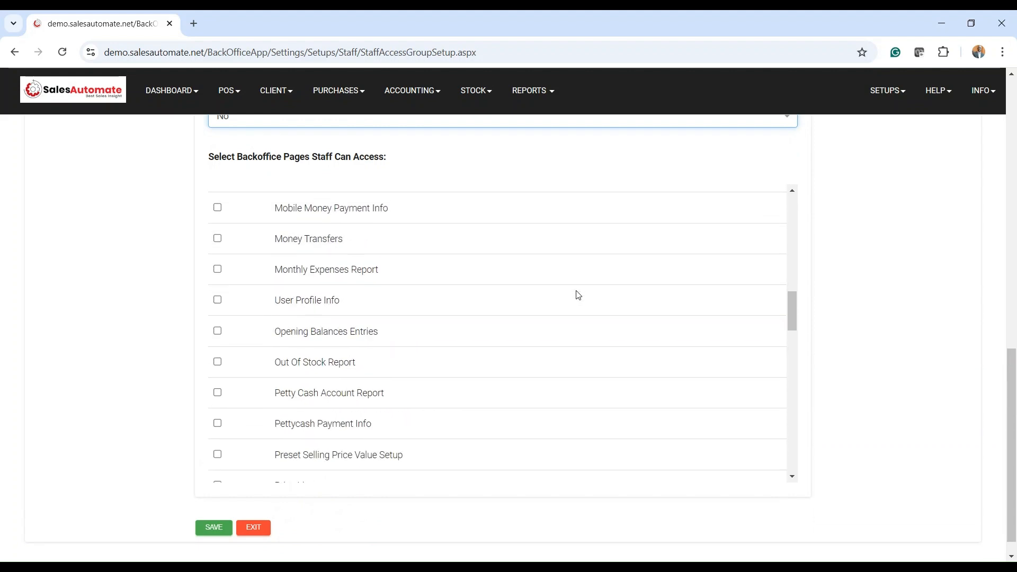
pyautogui.scroll(-10, 578, 295)
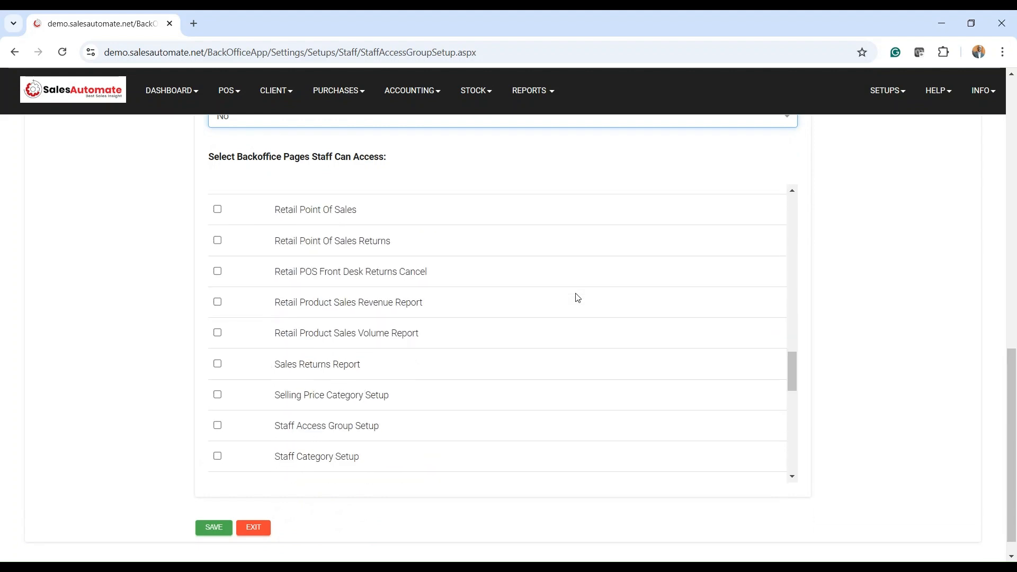
pyautogui.scroll(-5, 578, 297)
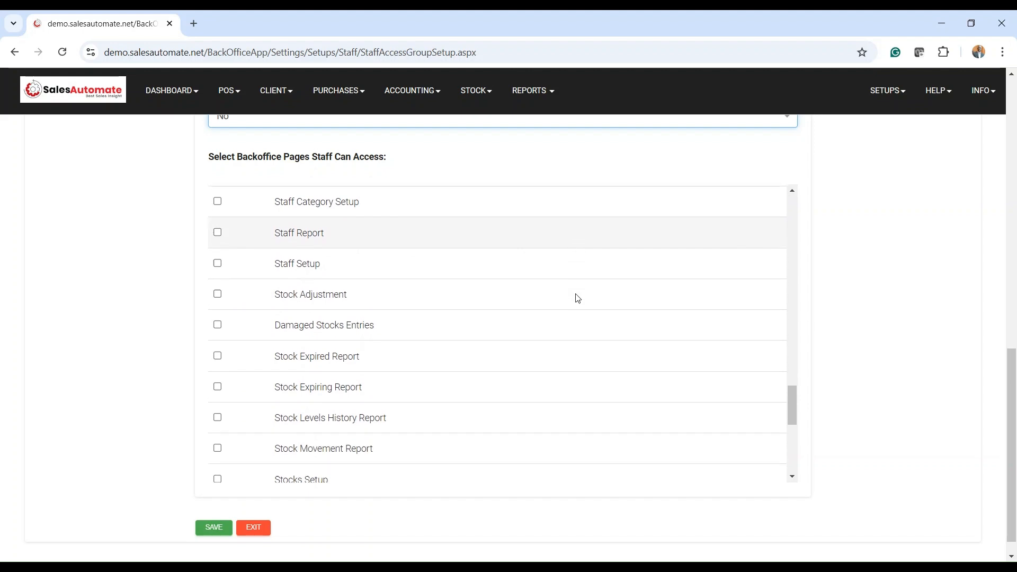
pyautogui.scroll(-1, 578, 298)
pyautogui.scroll(-7, 578, 299)
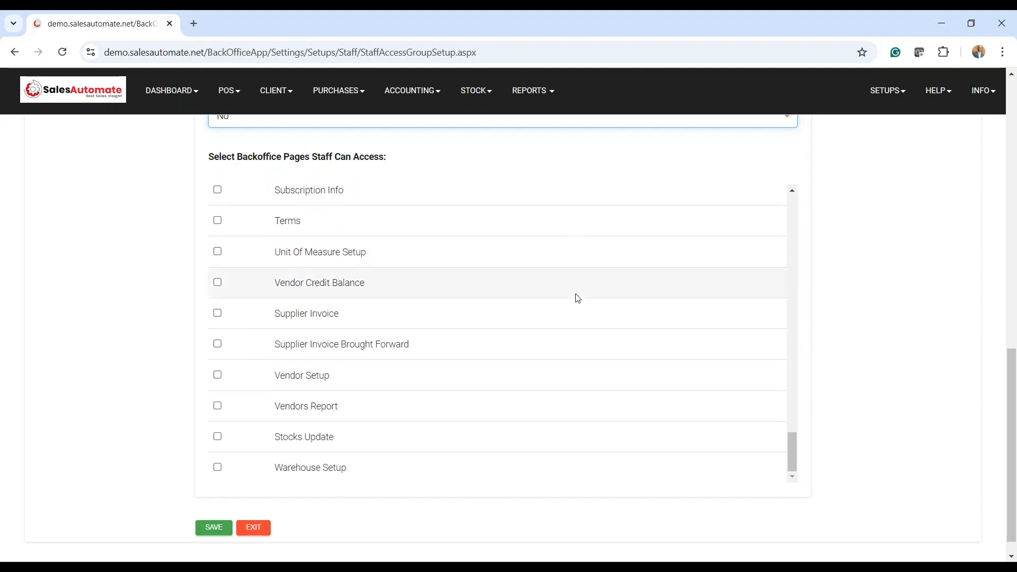
pyautogui.scroll(-1, 578, 299)
pyautogui.scroll(7, 578, 299)
pyautogui.scroll(-5, 614, 330)
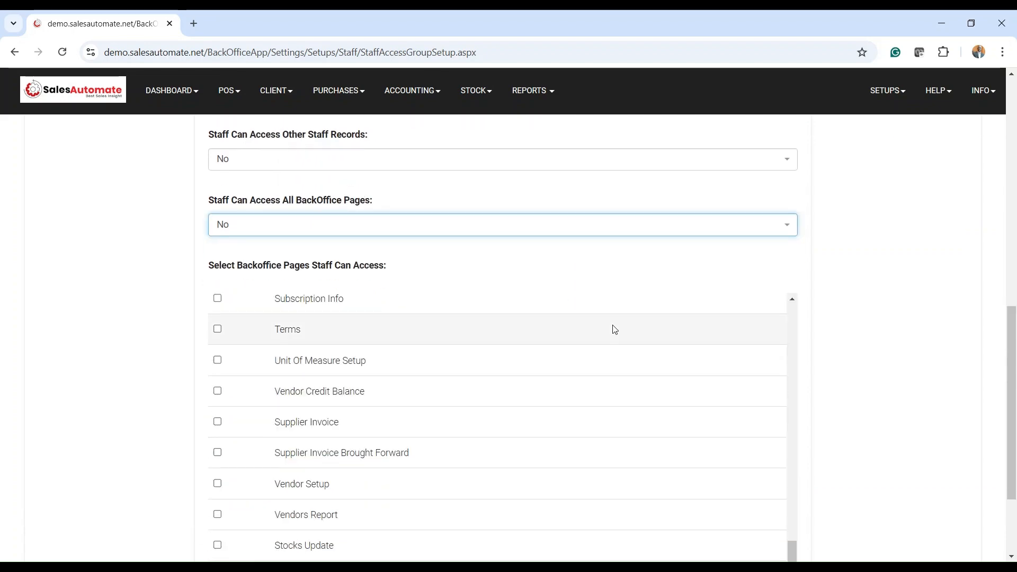
pyautogui.scroll(-3, 614, 329)
pyautogui.scroll(13, 634, 332)
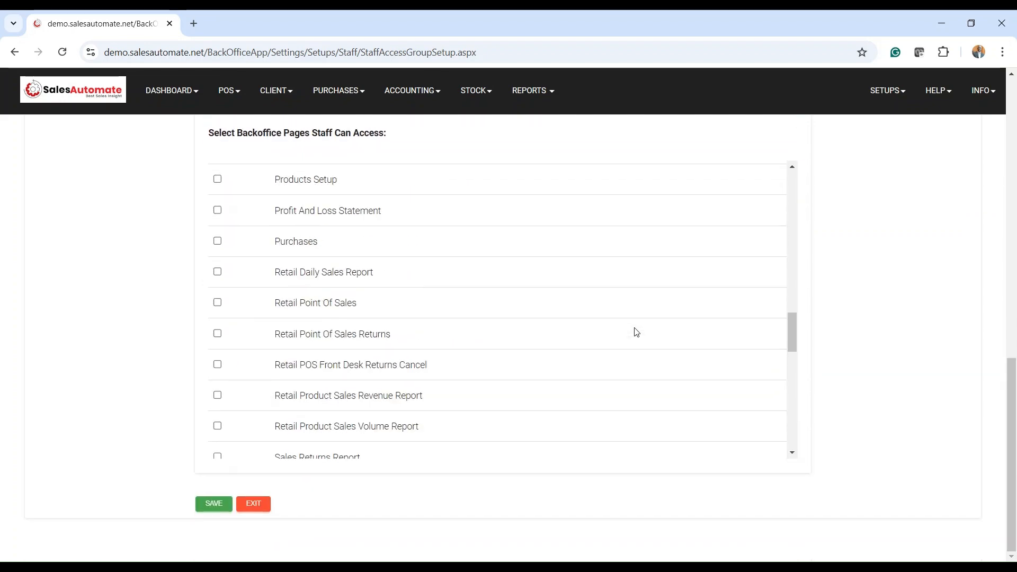
pyautogui.scroll(8, 637, 332)
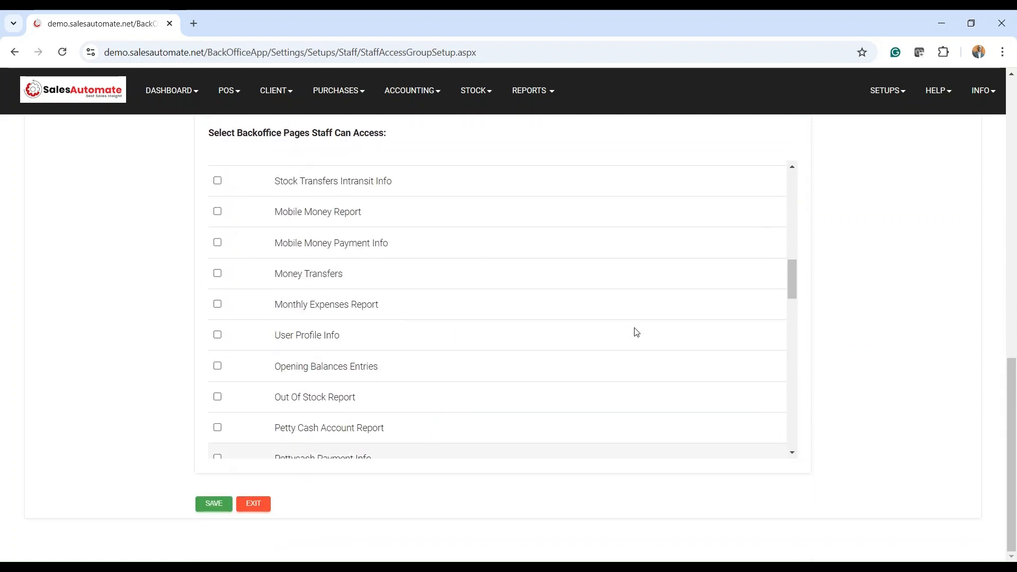
pyautogui.scroll(6, 636, 332)
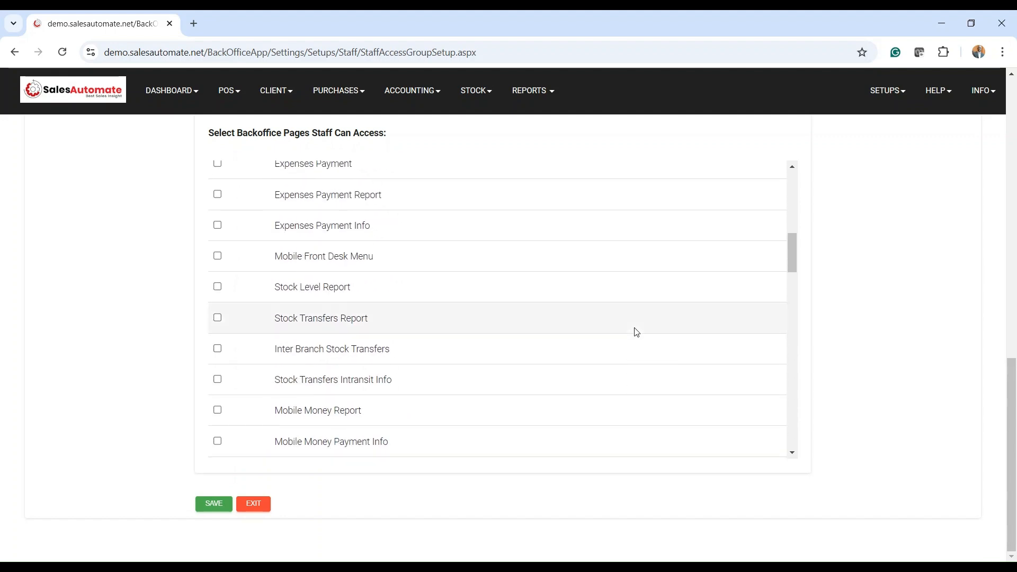
pyautogui.scroll(5, 637, 332)
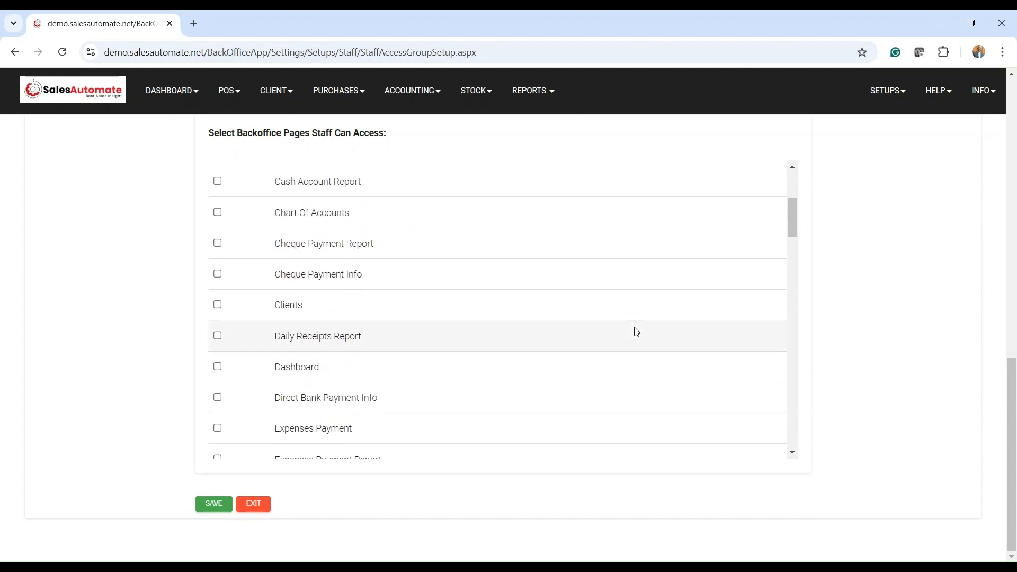
pyautogui.scroll(-10, 635, 332)
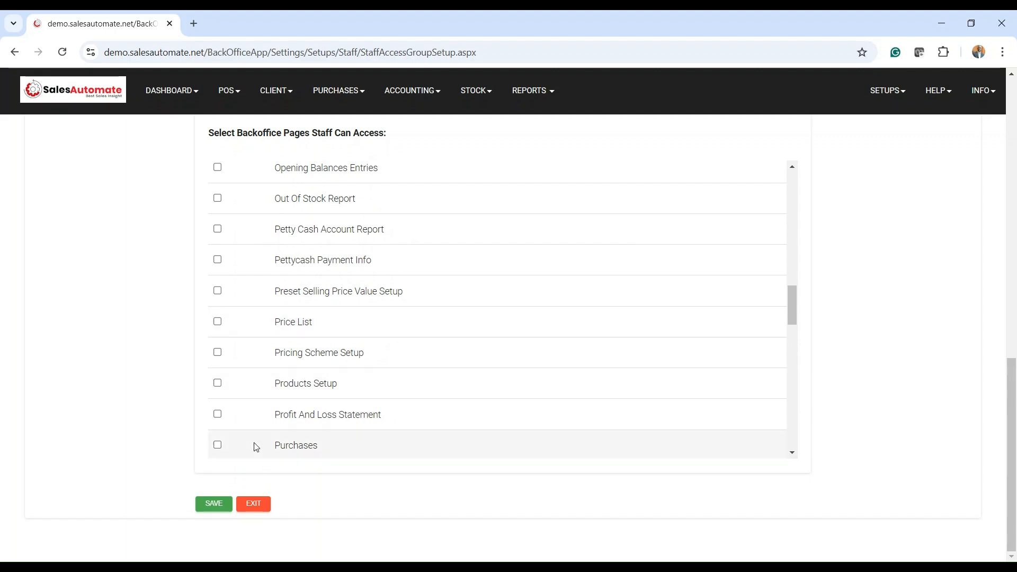
pyautogui.scroll(-3, 261, 386)
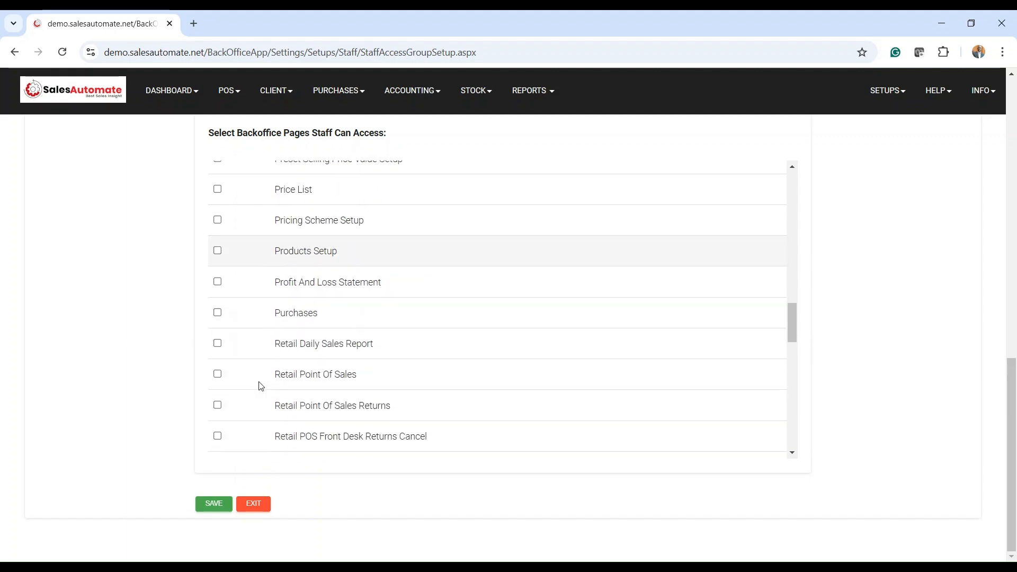
pyautogui.click(217, 313)
pyautogui.scroll(-2, 471, 392)
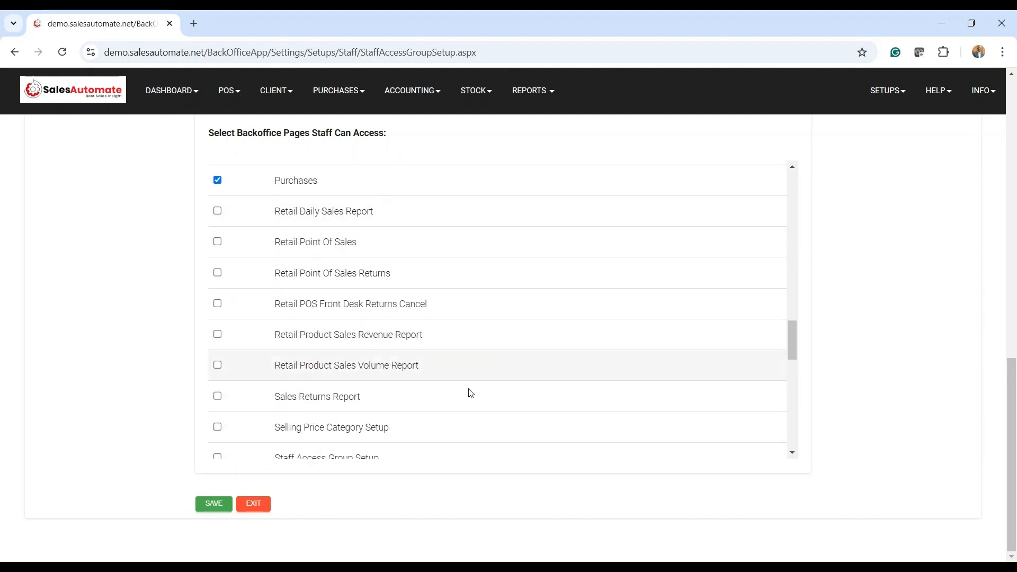
pyautogui.click(221, 505)
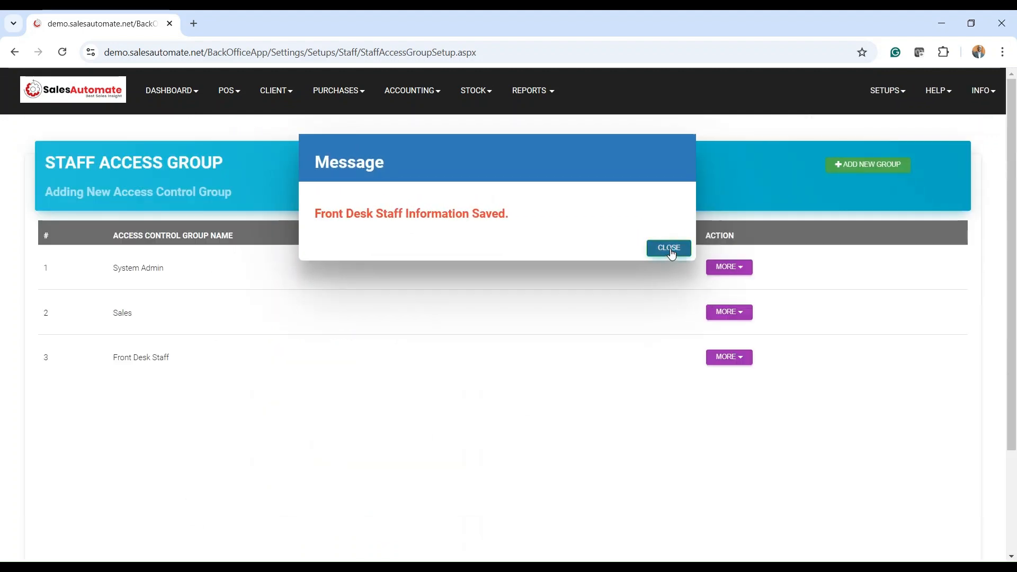
# Dismiss the save message, review Front Desk Staff's all-No access details, then start another new group
pyautogui.click(665, 250)
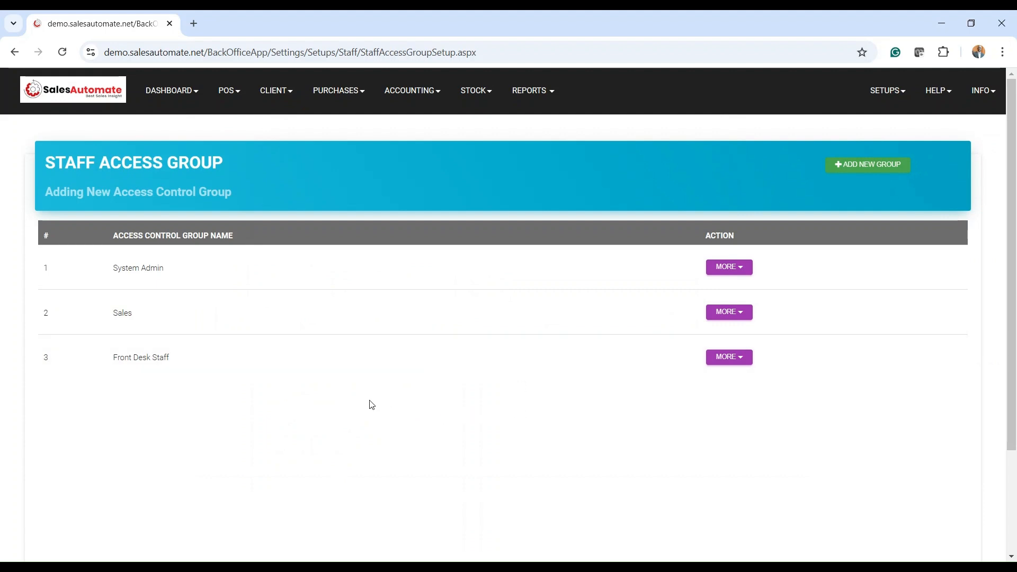
pyautogui.click(735, 358)
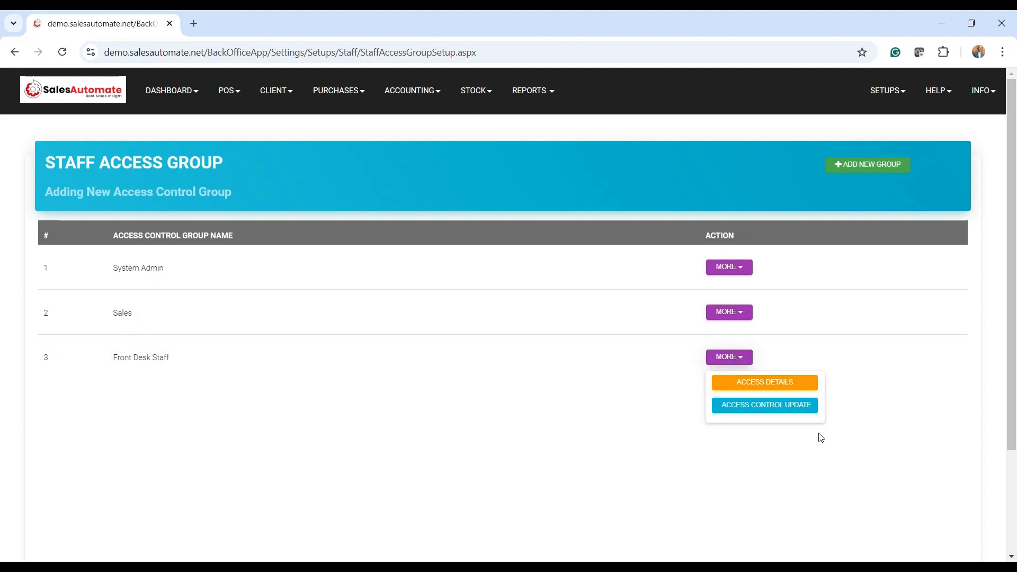
pyautogui.click(771, 392)
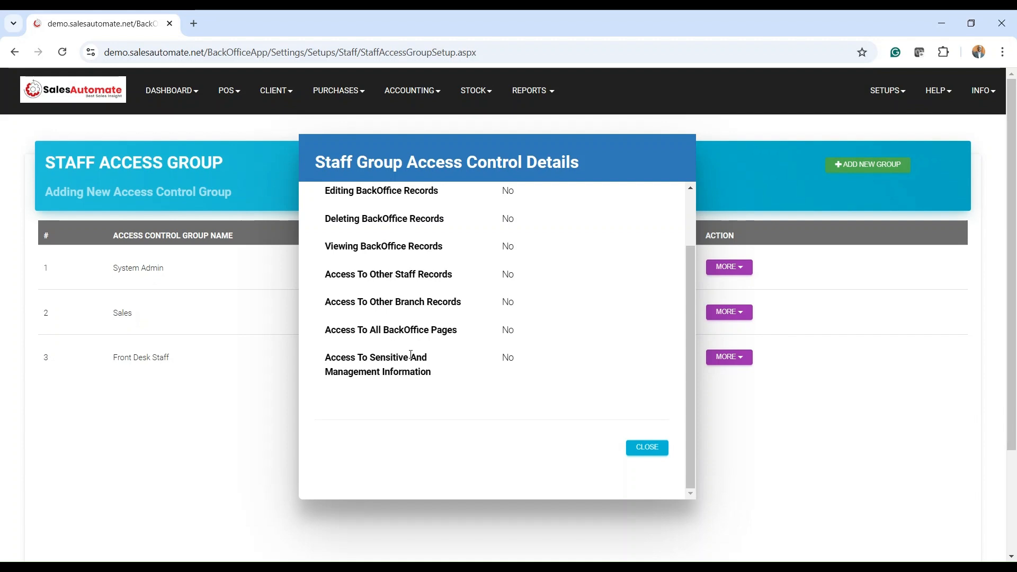
pyautogui.click(645, 450)
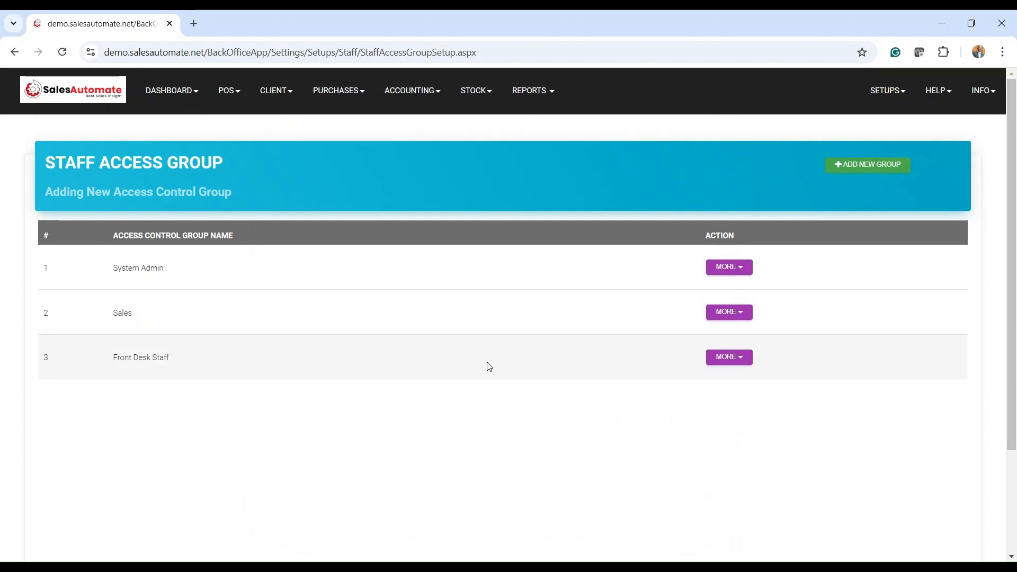
pyautogui.click(883, 171)
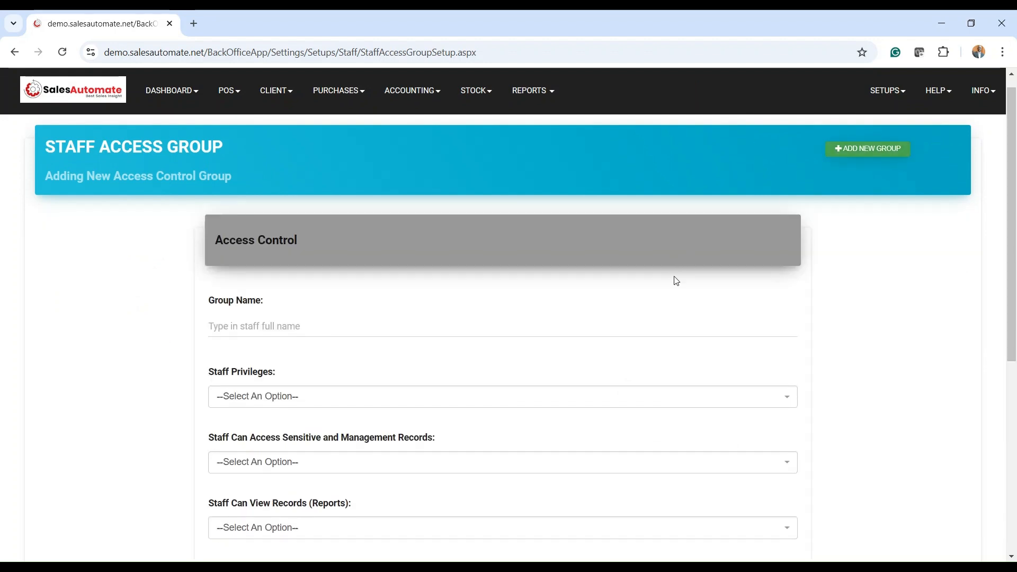
# Abandon the privileges dropdown and reload the Staff Access Group Setup page
pyautogui.scroll(-5, 673, 279)
pyautogui.scroll(4, 677, 280)
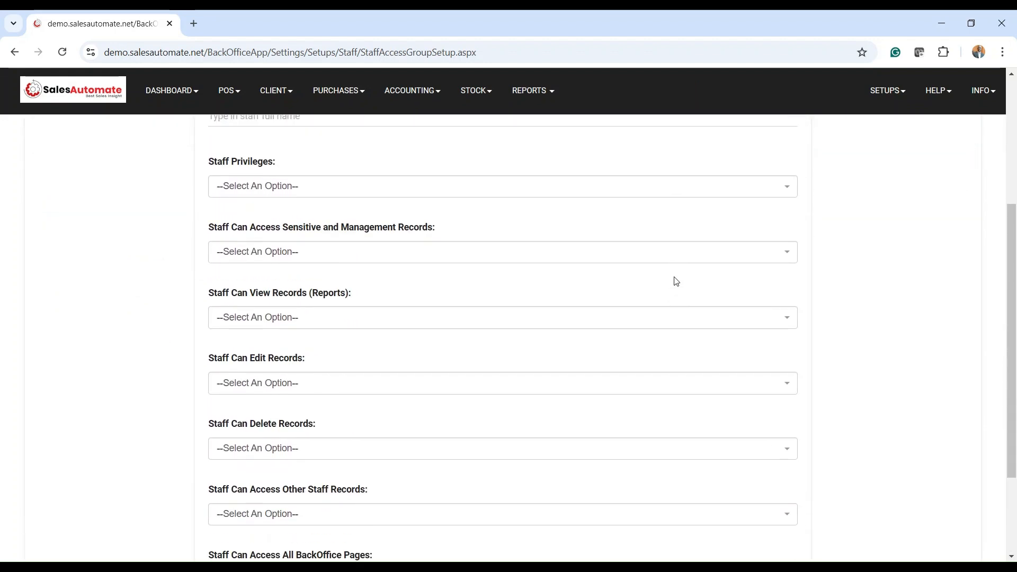
pyautogui.scroll(3, 676, 281)
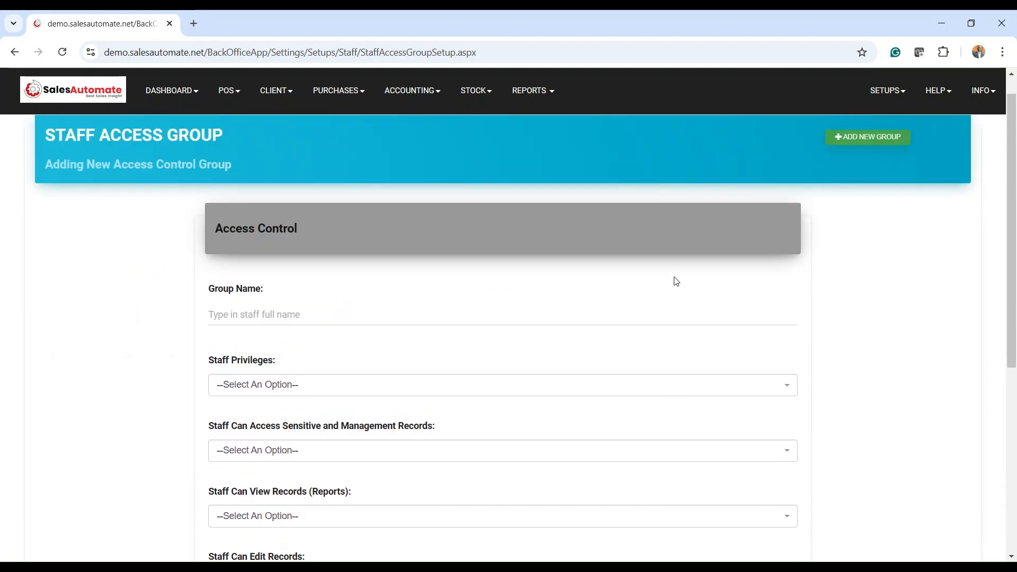
pyautogui.scroll(-5, 677, 282)
pyautogui.scroll(4, 676, 281)
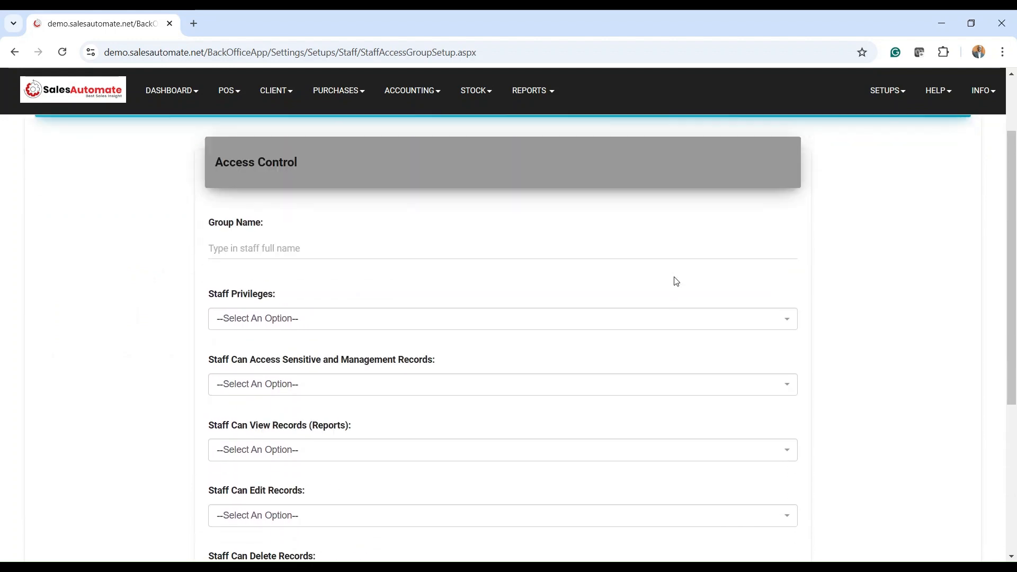
pyautogui.click(302, 322)
pyautogui.click(303, 322)
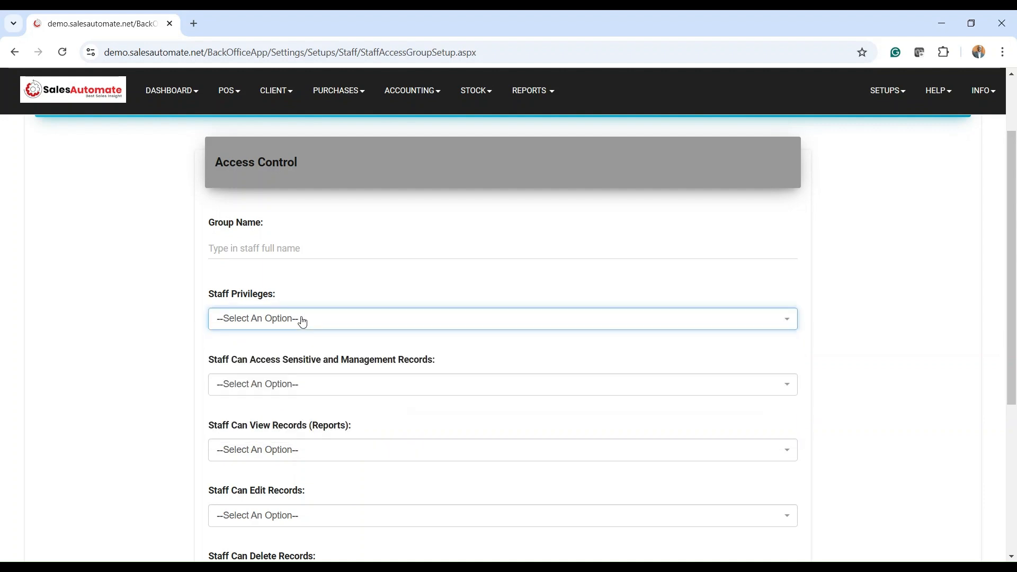
pyautogui.click(489, 56)
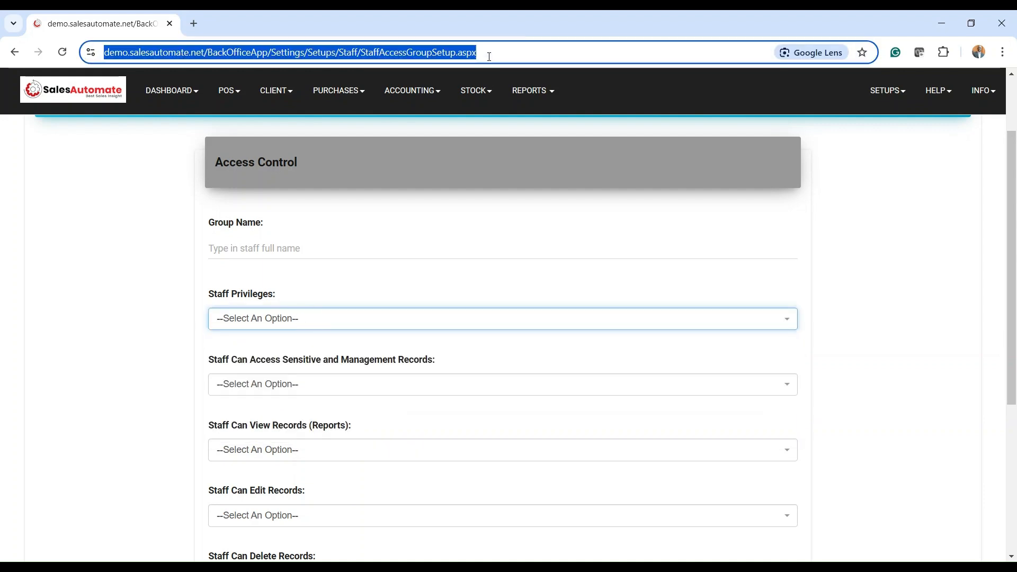
pyautogui.press('Return')
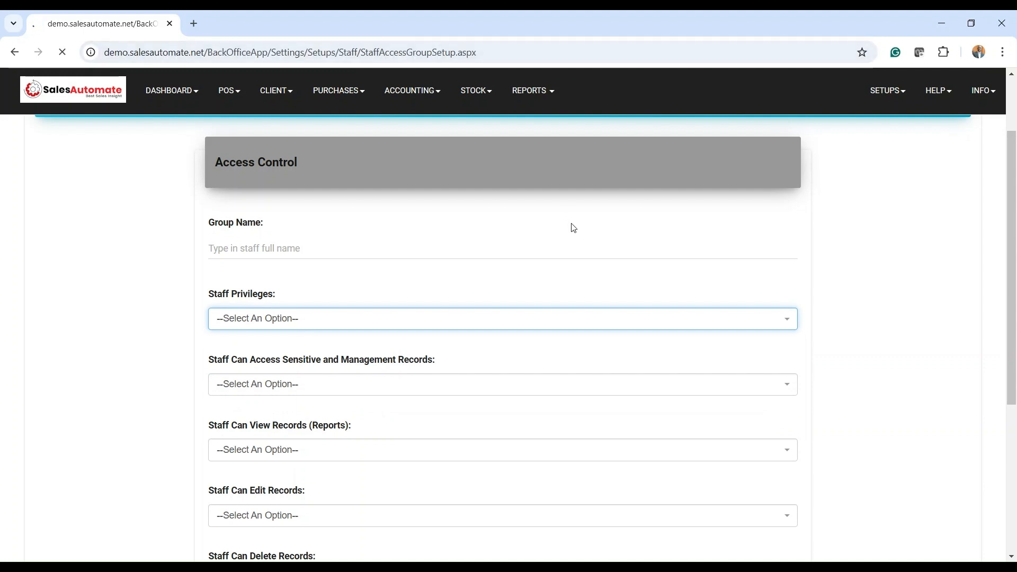
# On a new access group form, set Staff Privileges to Admin after first trying Branch Admin
pyautogui.click(871, 172)
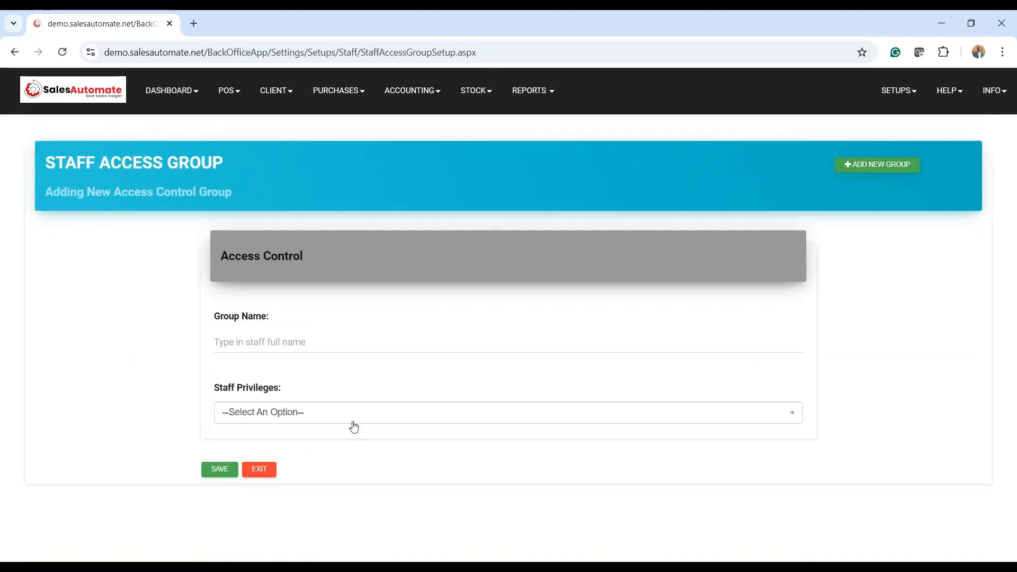
pyautogui.click(310, 412)
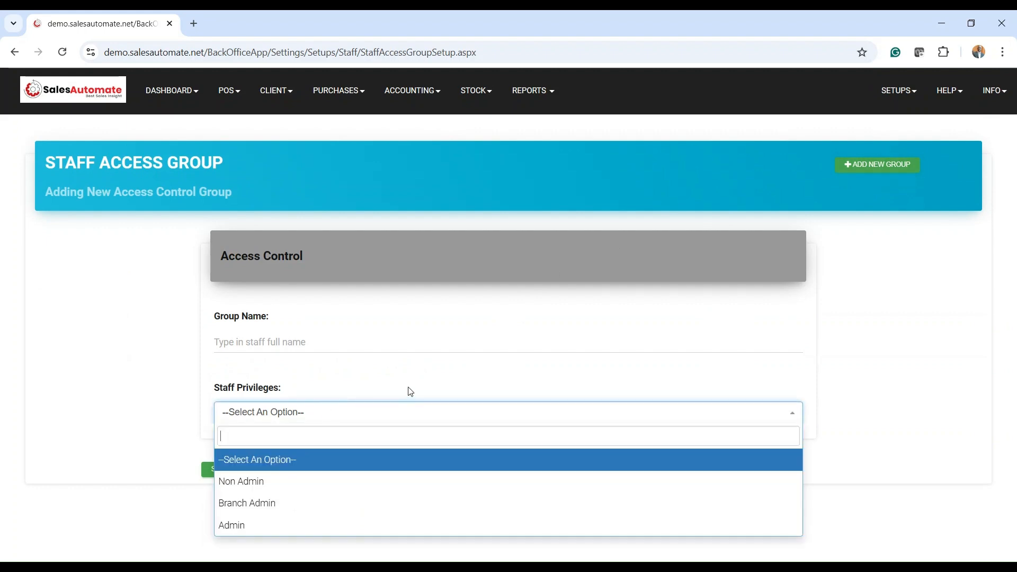
pyautogui.click(261, 504)
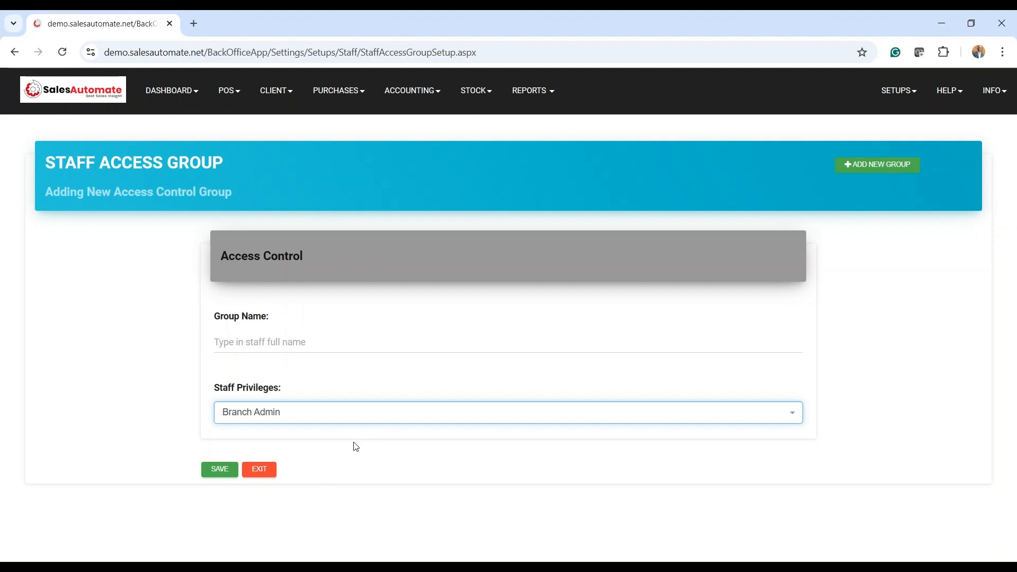
pyautogui.click(305, 416)
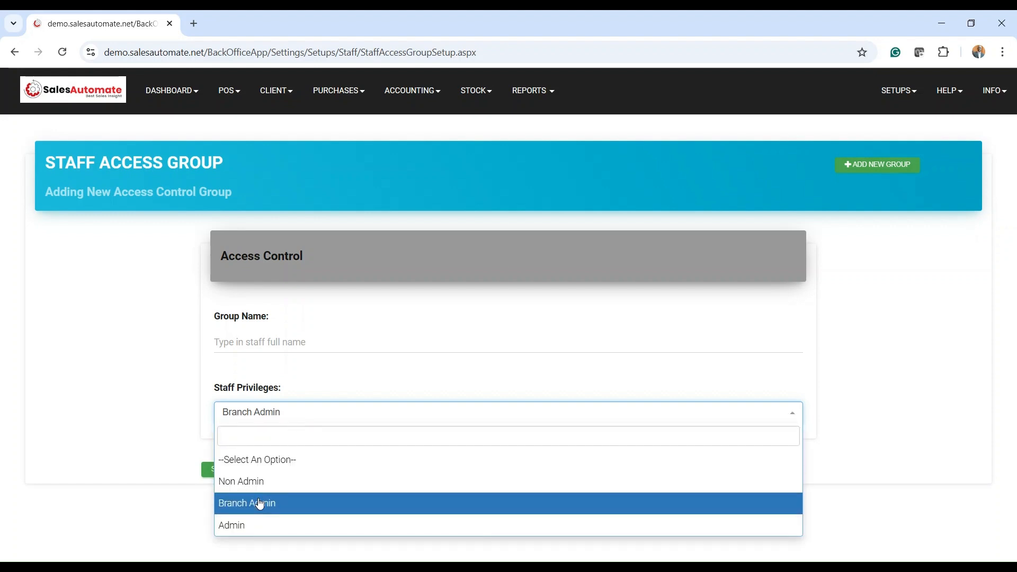
pyautogui.click(243, 526)
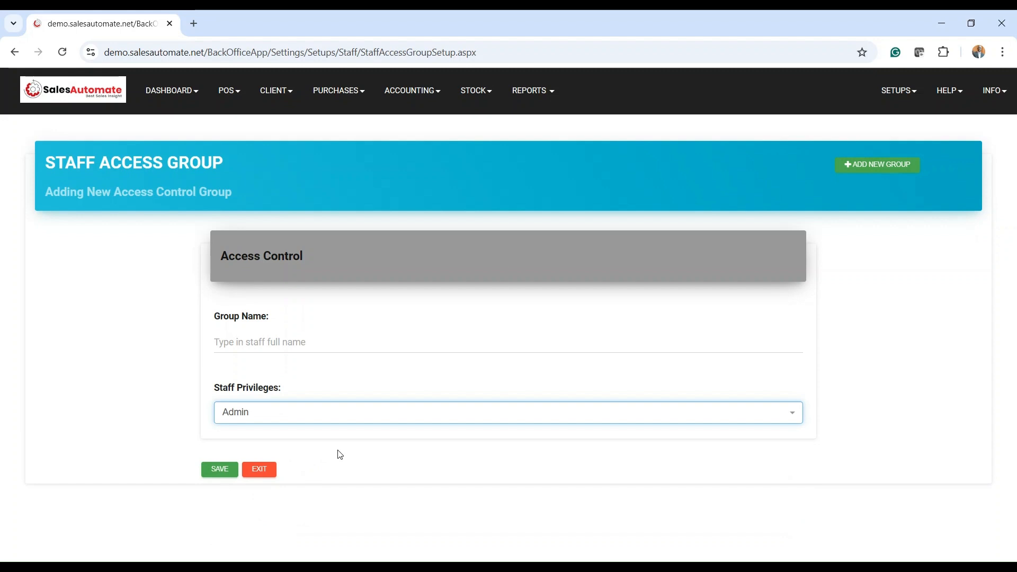
pyautogui.click(258, 478)
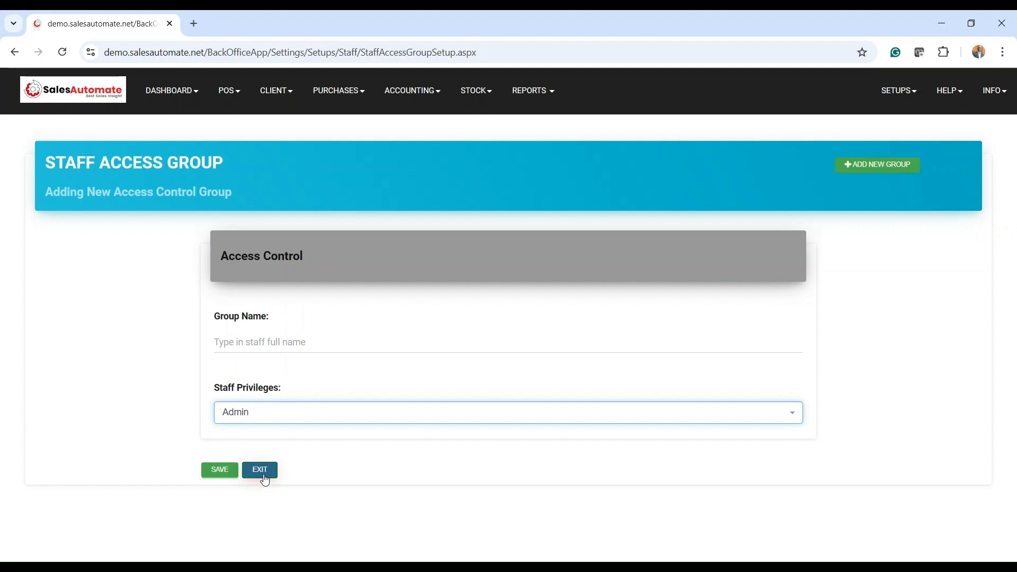
# Exit the access group form and go to Staff Setup, showing the one Head Office staff member
pyautogui.click(265, 478)
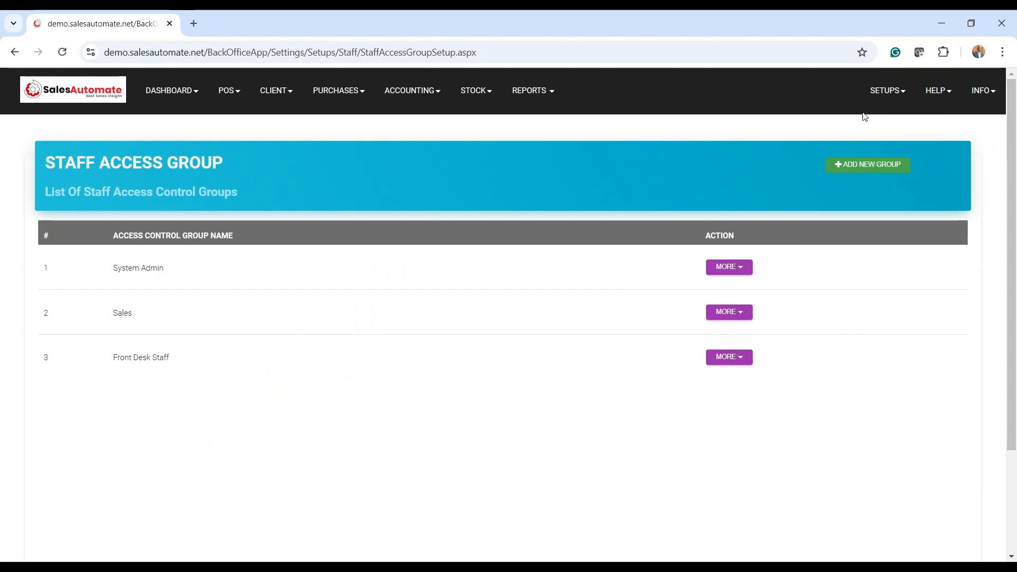
pyautogui.click(884, 94)
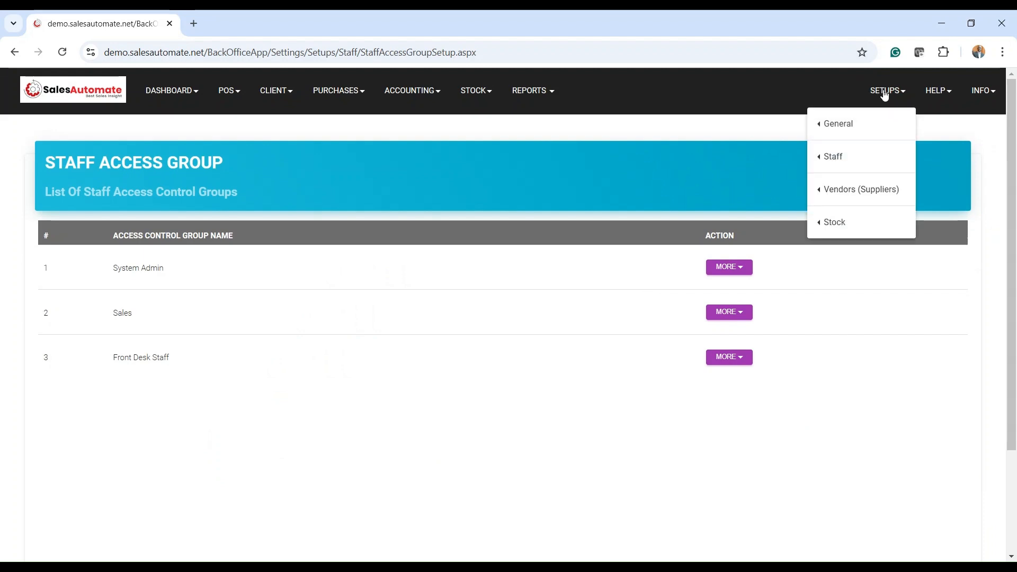
pyautogui.moveTo(856, 159)
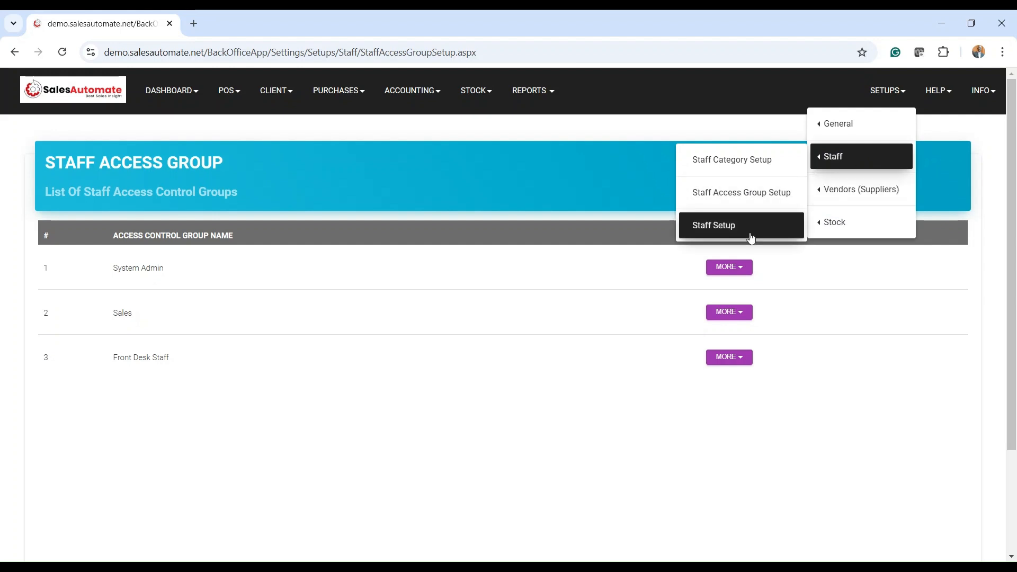
pyautogui.click(727, 231)
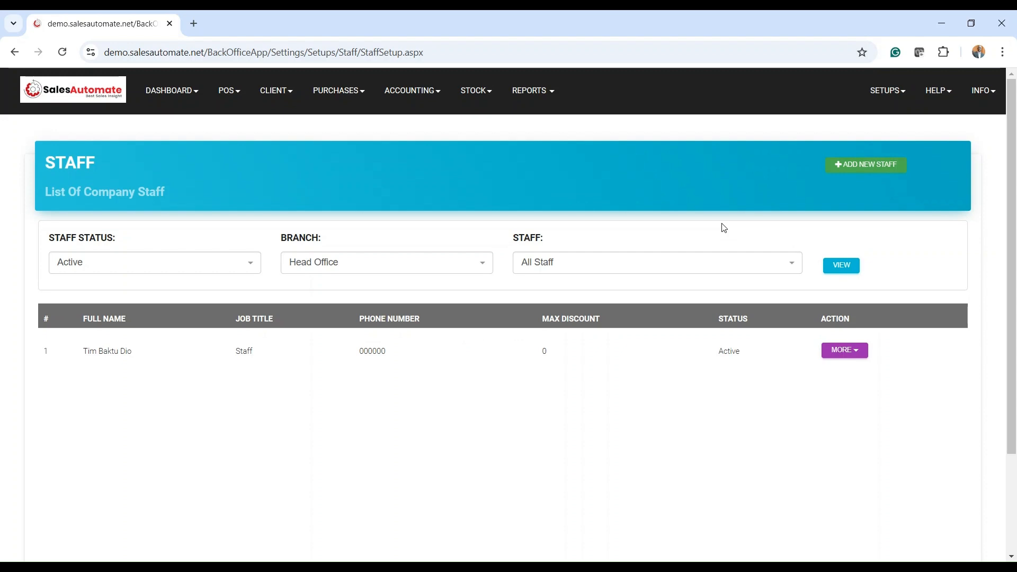
# Add a new staff member, entering their full name and choosing job title Staff
pyautogui.click(861, 171)
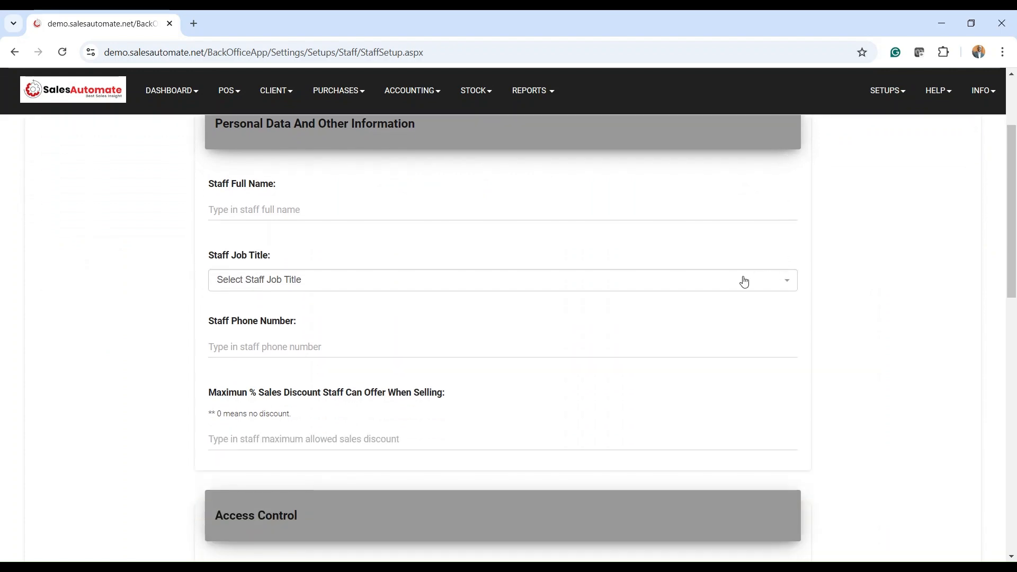
pyautogui.click(295, 210)
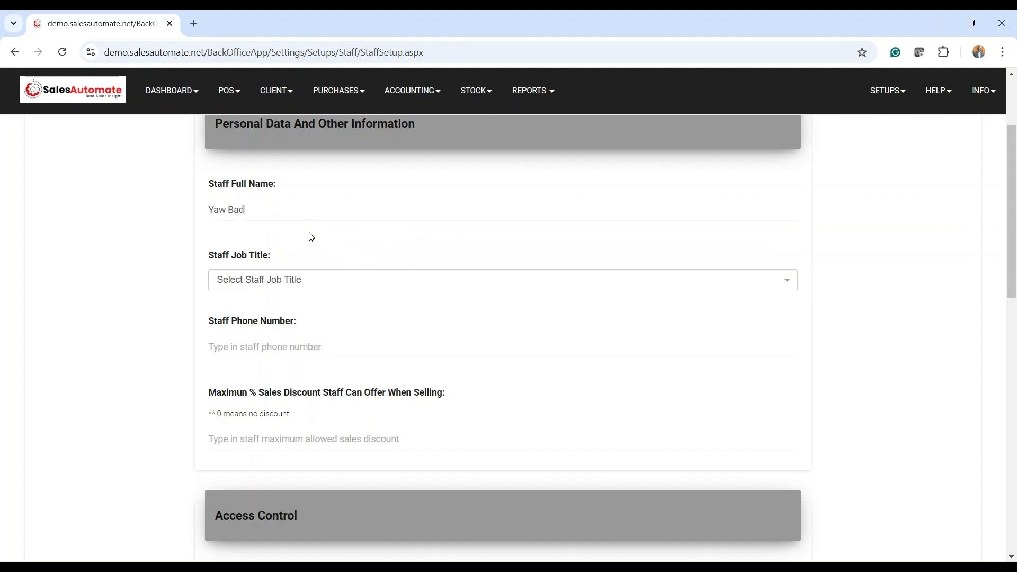
pyautogui.click(277, 287)
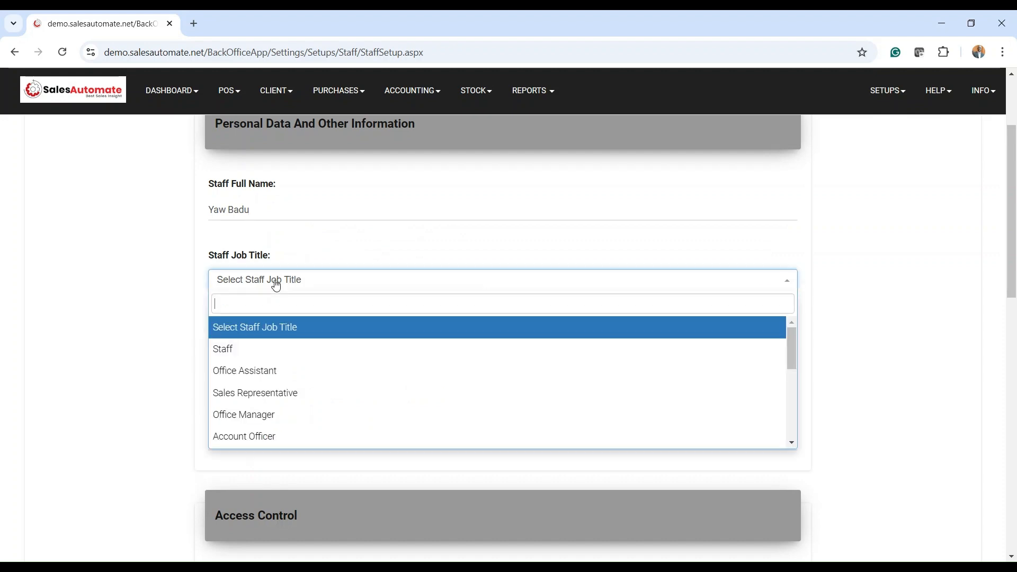
pyautogui.scroll(-1, 279, 371)
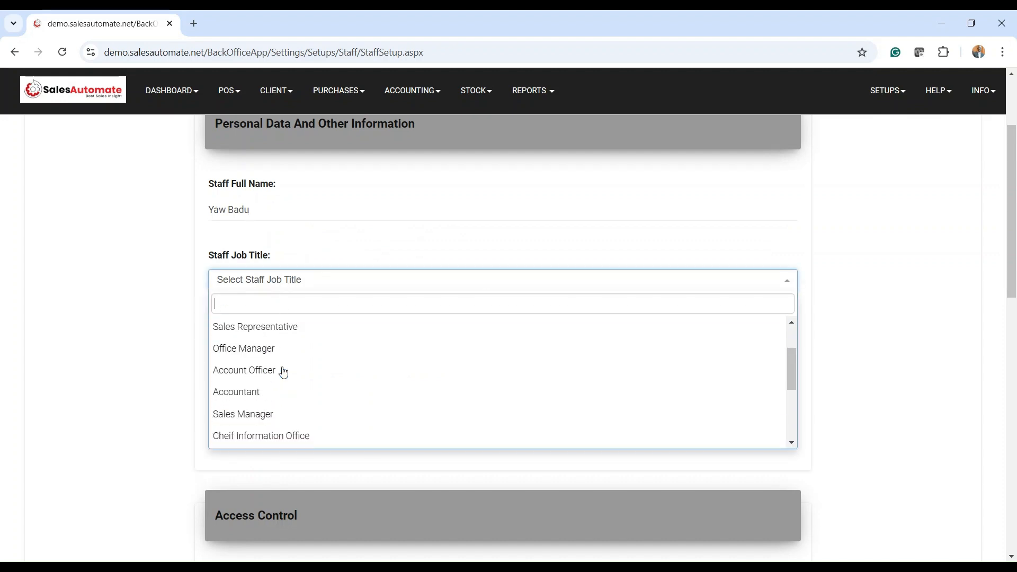
pyautogui.scroll(1, 284, 371)
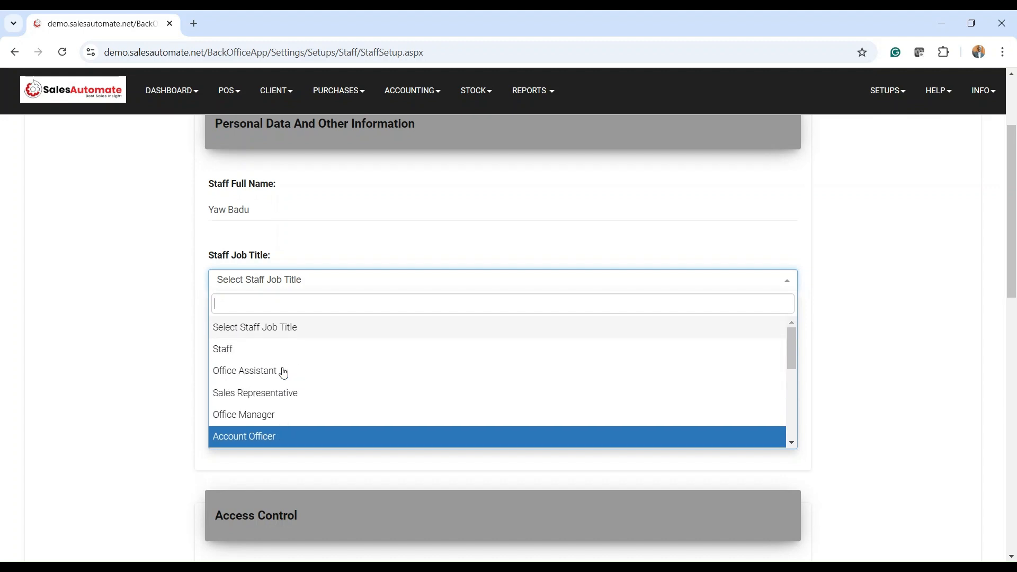
pyautogui.click(263, 355)
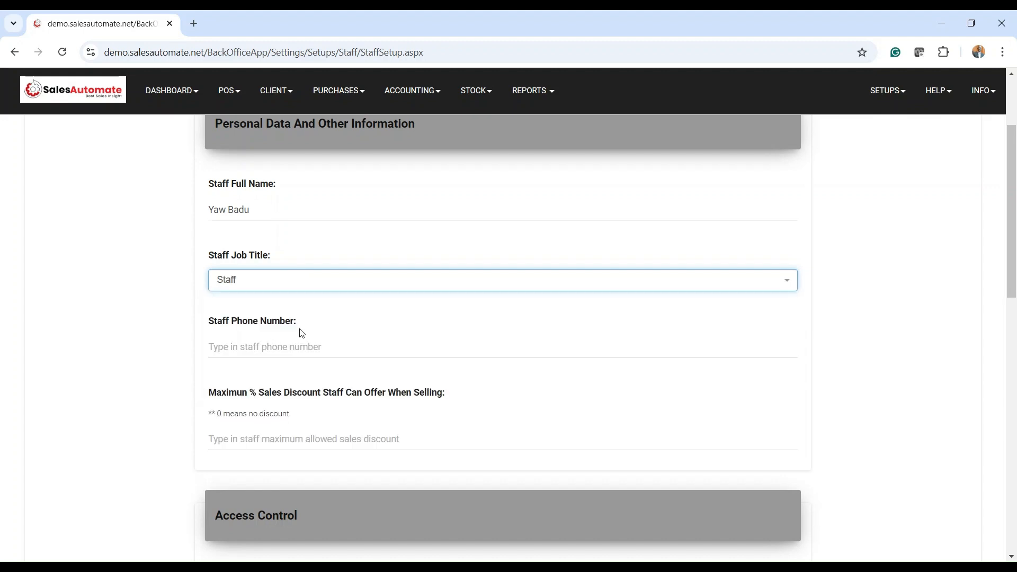
# Enter the staff member's phone number and a maximum sales discount of 0
pyautogui.click(268, 345)
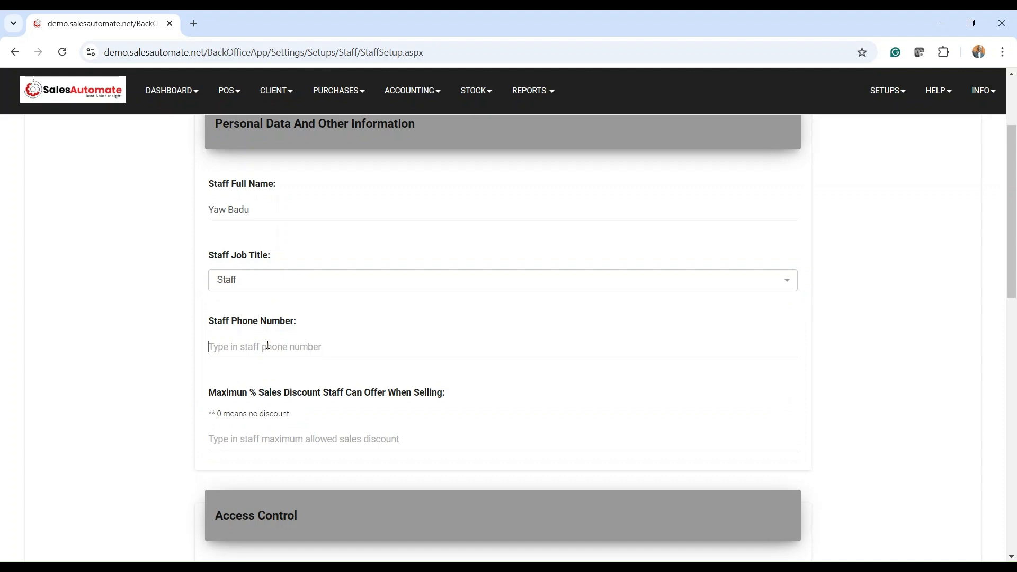
pyautogui.write('0623456')
pyautogui.scroll(-2, 268, 344)
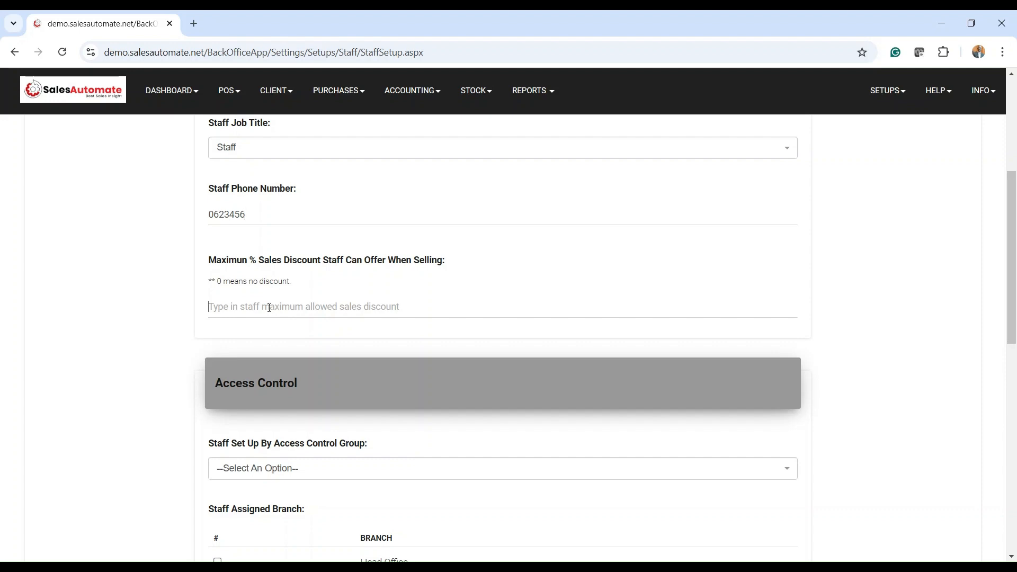
pyautogui.click(273, 312)
pyautogui.write('0')
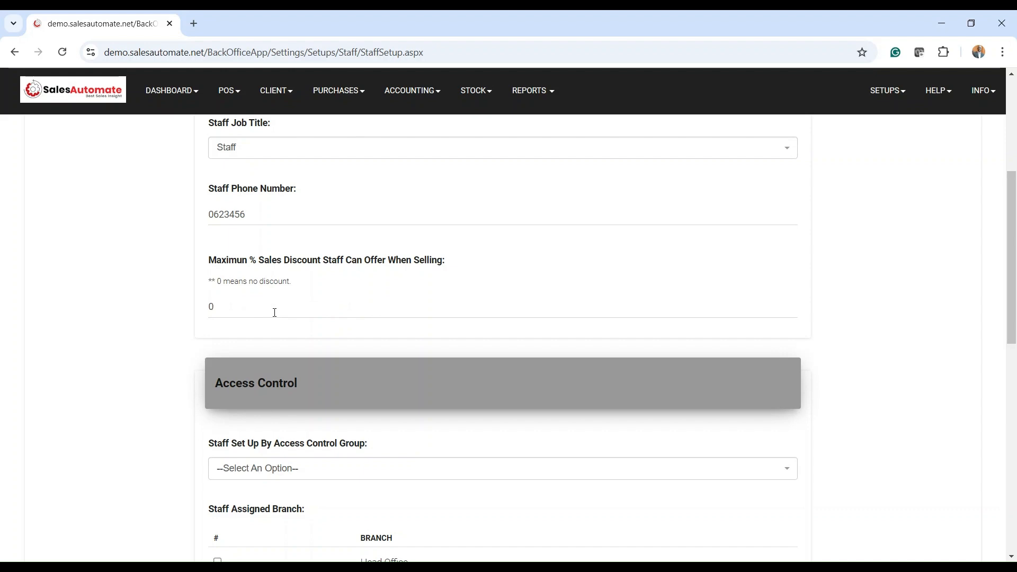
pyautogui.scroll(-1, 264, 297)
pyautogui.scroll(2, 258, 270)
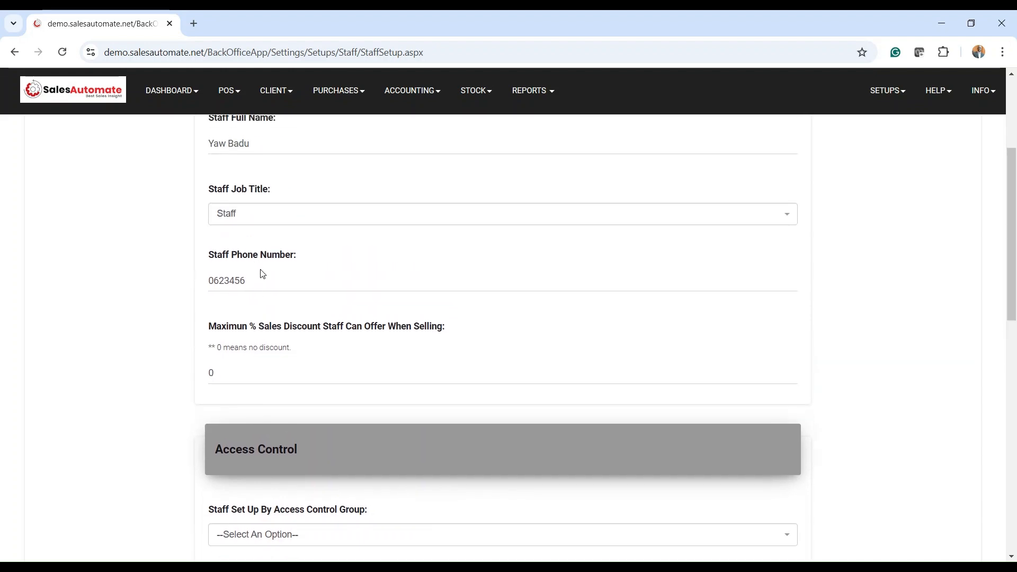
pyautogui.scroll(-1, 275, 367)
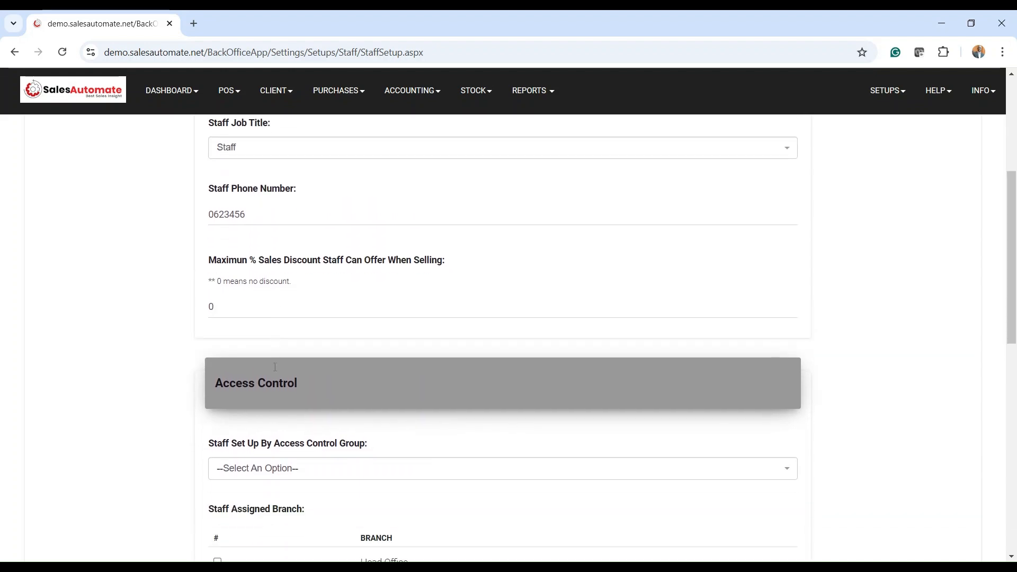
pyautogui.click(247, 315)
# Set up the staff member by access group Front Desk Staff and tick the Head Office branch
pyautogui.scroll(-3, 258, 313)
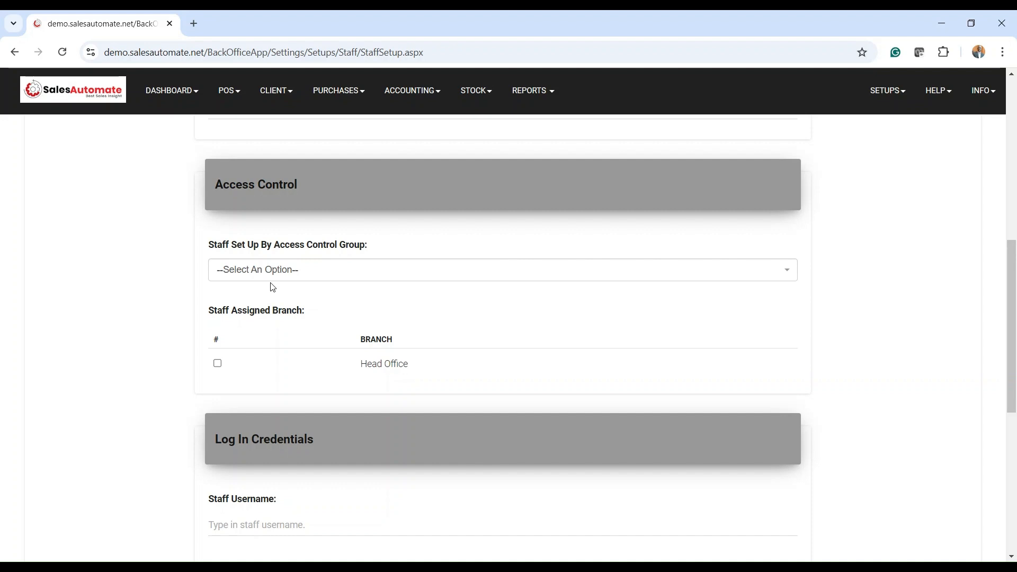
pyautogui.click(318, 272)
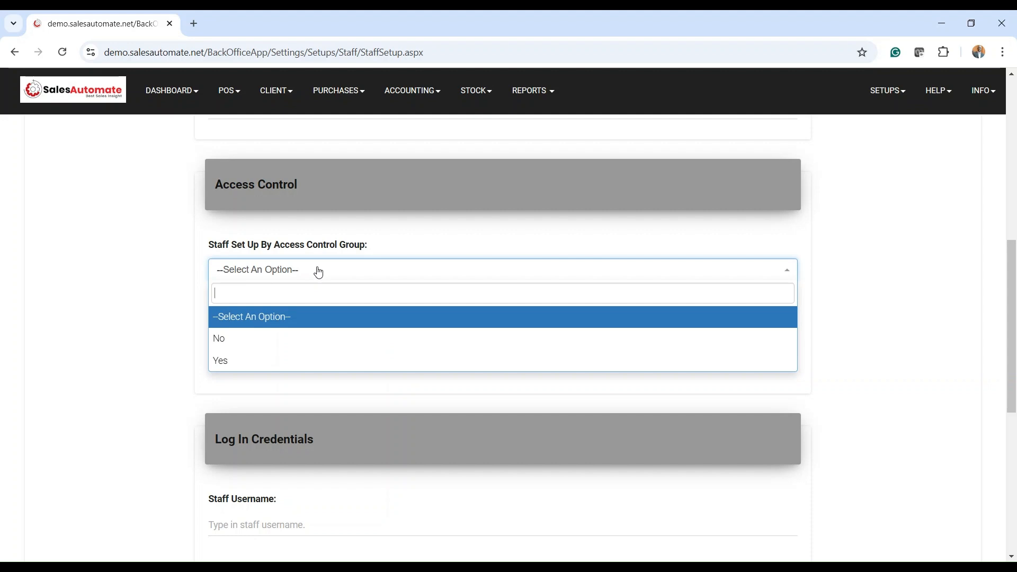
pyautogui.click(243, 363)
pyautogui.scroll(-2, 296, 349)
pyautogui.scroll(1, 346, 340)
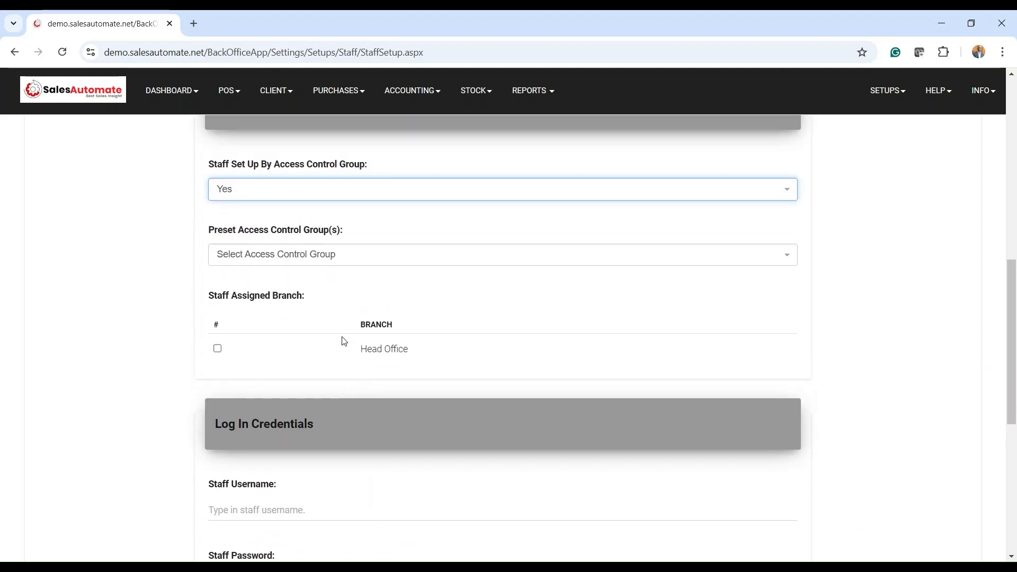
pyautogui.click(302, 269)
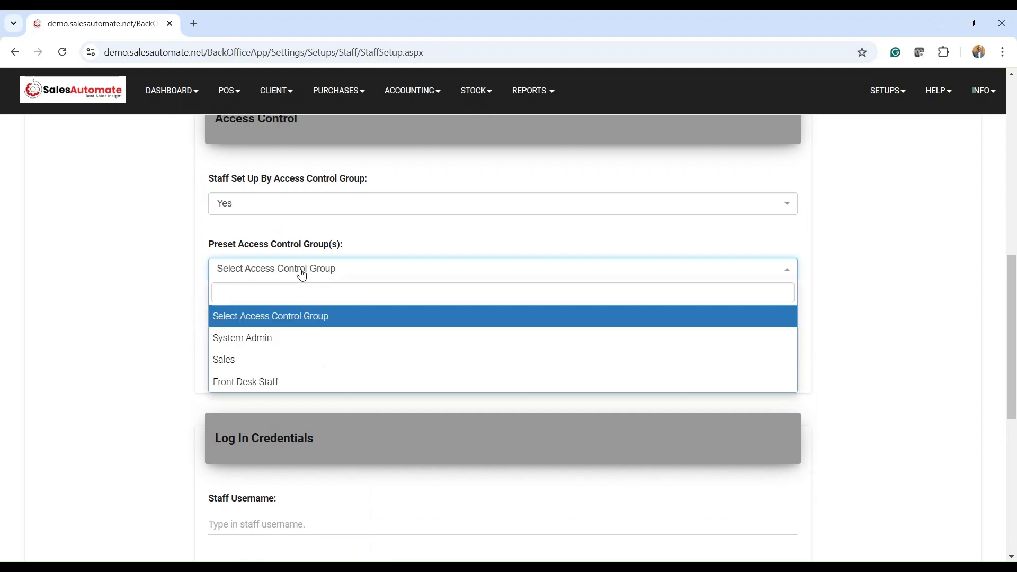
pyautogui.click(267, 383)
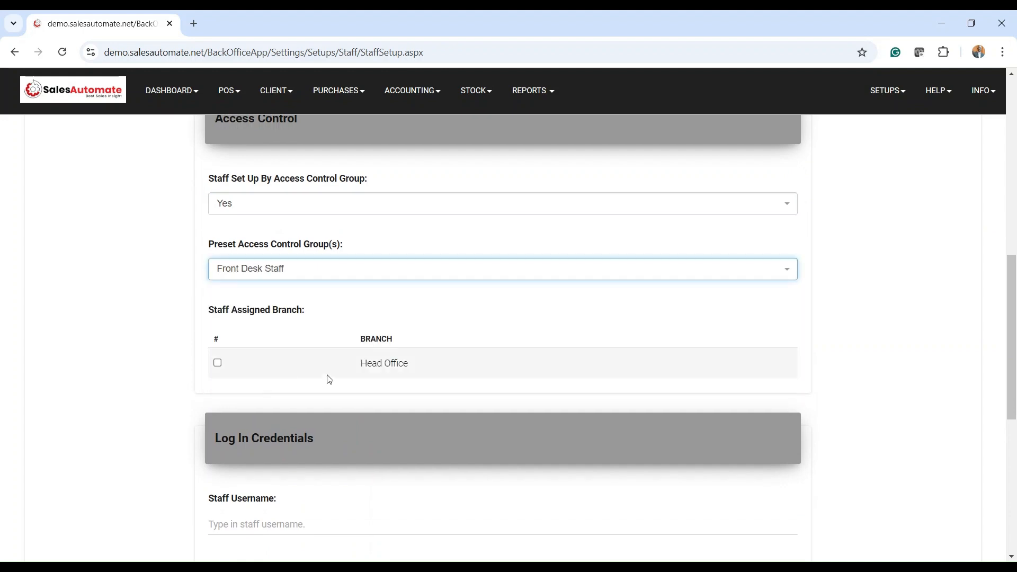
pyautogui.scroll(-1, 481, 348)
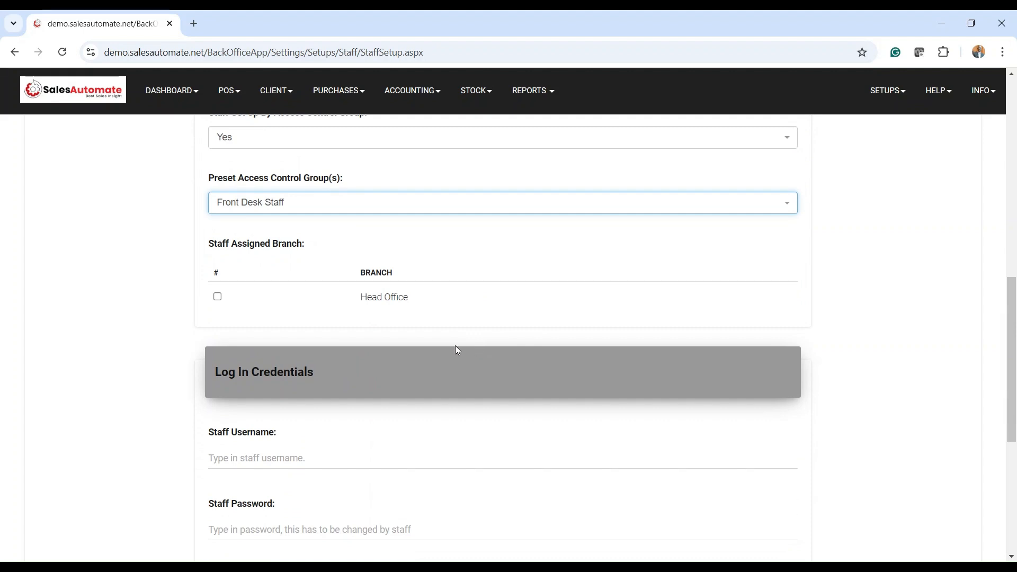
pyautogui.click(218, 297)
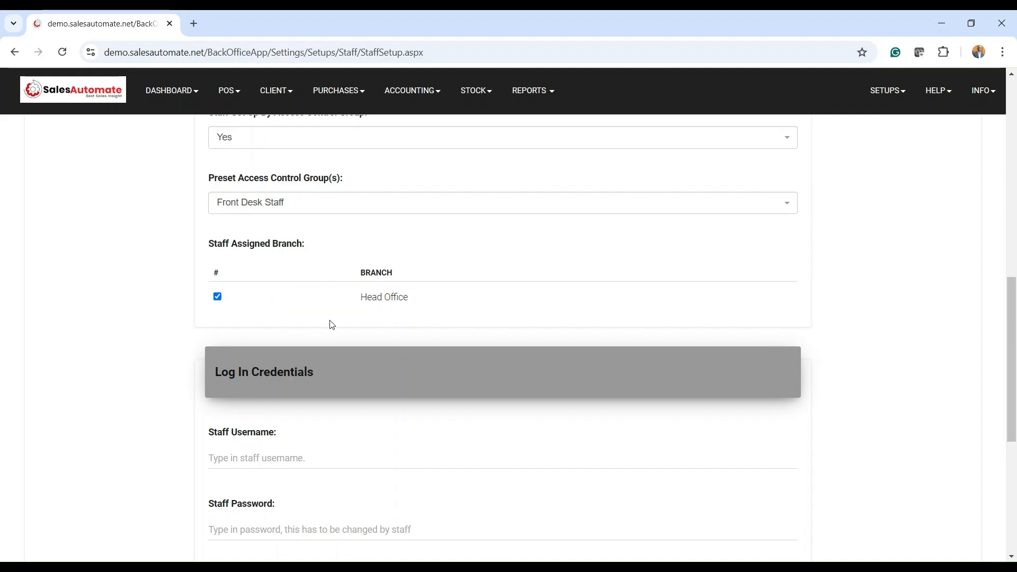
pyautogui.scroll(-3, 426, 297)
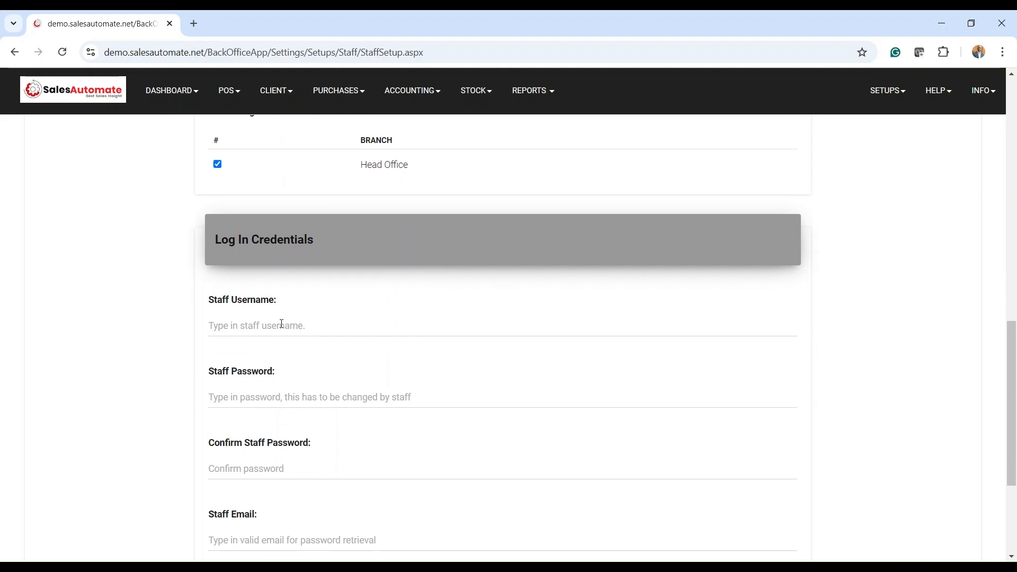
# Enter the new staff member's username in Staff Username, correcting a misspelling
pyautogui.press('Tab')
pyautogui.click(279, 324)
pyautogui.scroll(-2, 279, 324)
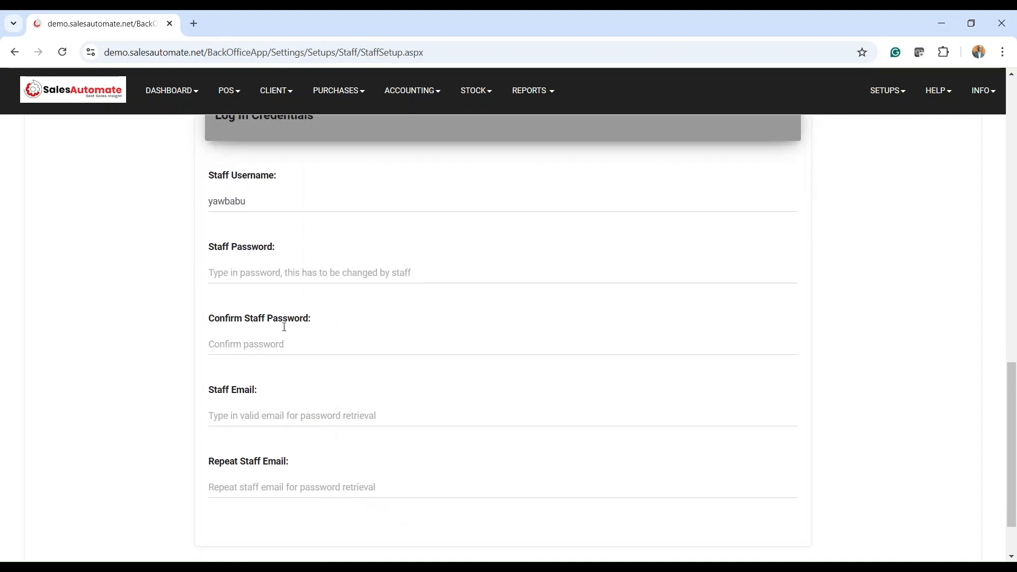
# Type the account password into Staff Password and again into Confirm Staff Password
pyautogui.click(233, 266)
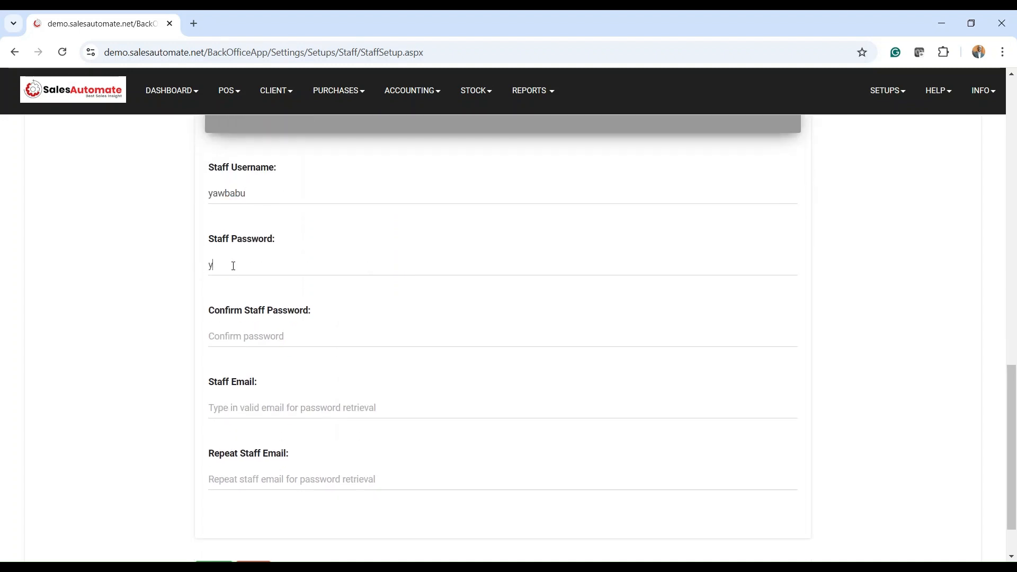
pyautogui.click(267, 334)
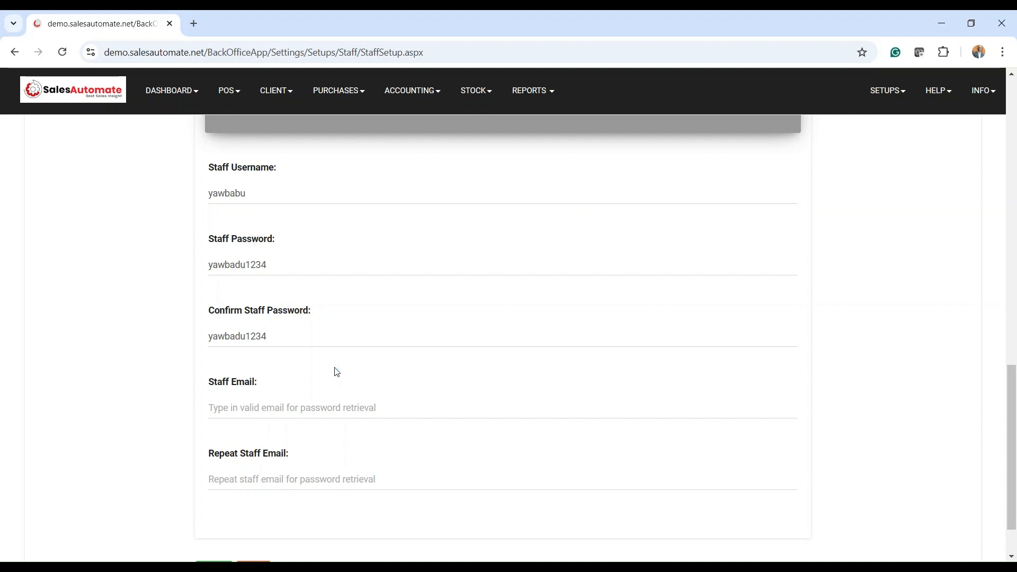
pyautogui.scroll(-1, 337, 372)
# Enter the staff member's email address in Staff Email and paste it into Repeat Staff Email
pyautogui.click(271, 346)
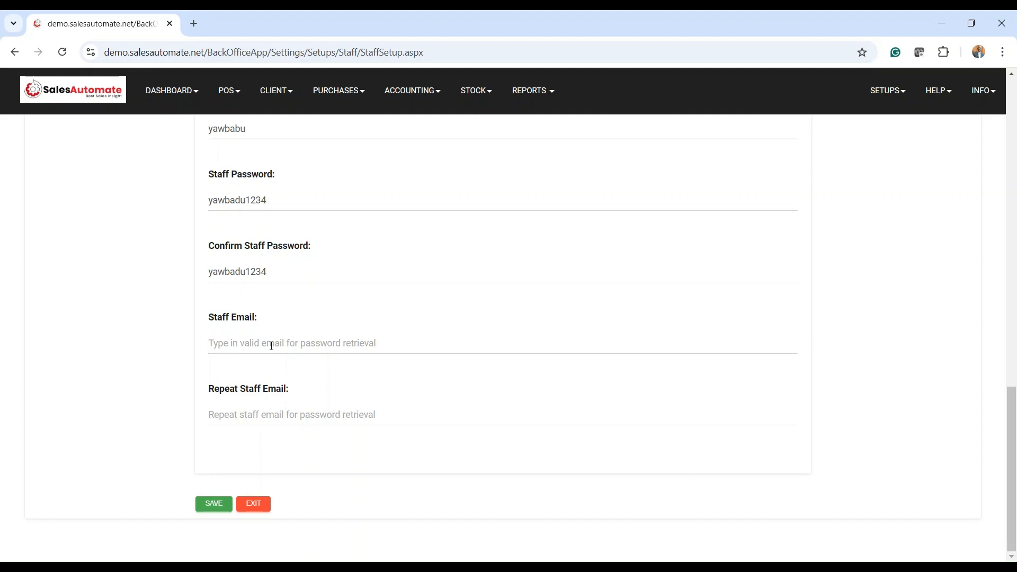
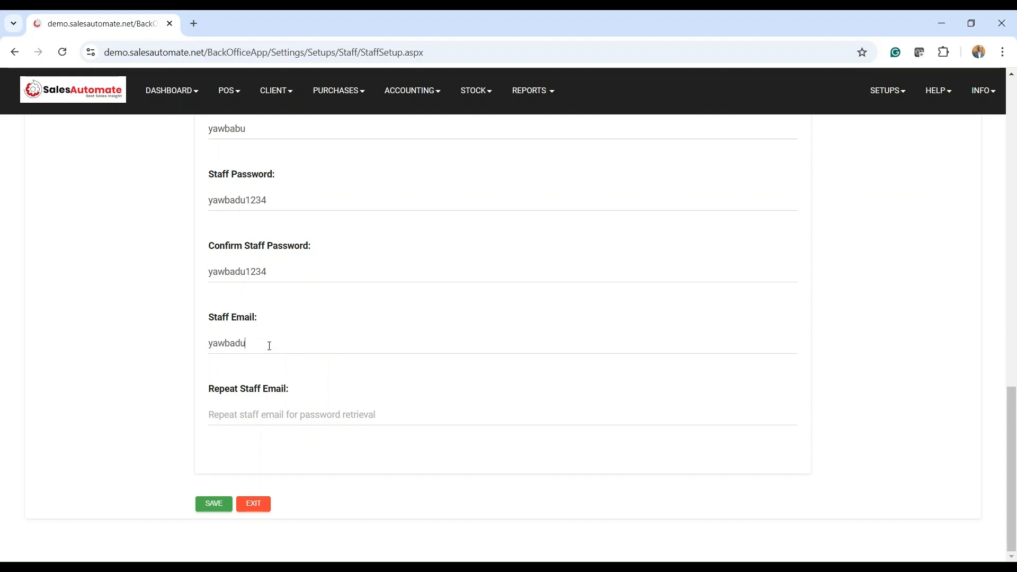
pyautogui.moveTo(311, 344); pyautogui.dragTo(208, 345)
pyautogui.hotkey('ctrl', 'c')
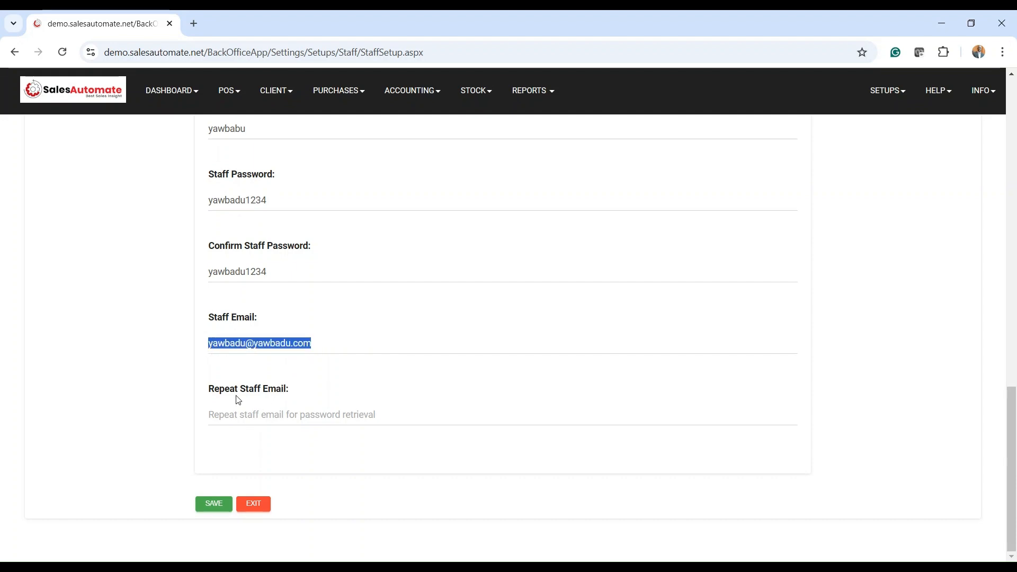
pyautogui.click(239, 412)
pyautogui.hotkey('ctrl', 'v')
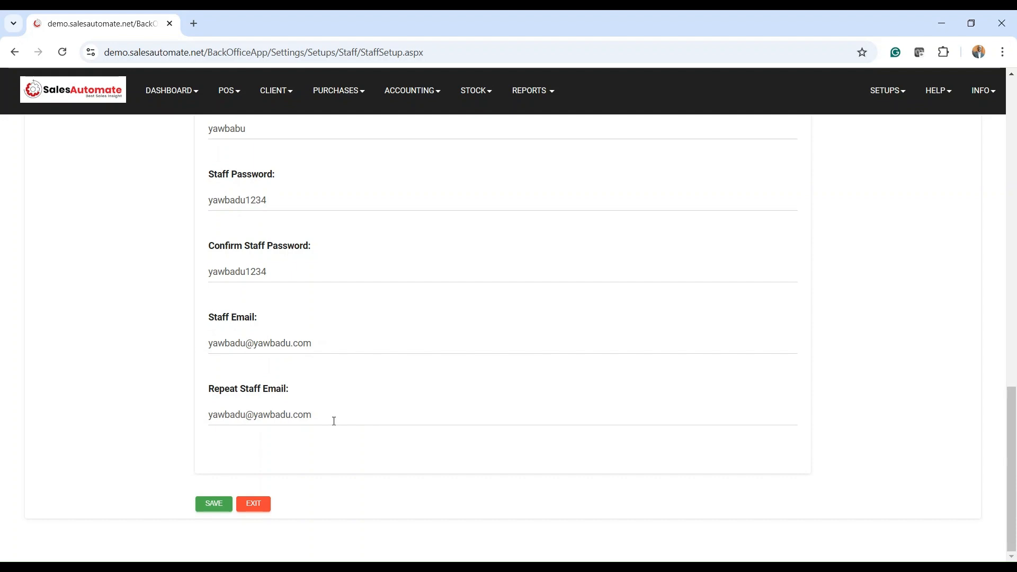
pyautogui.scroll(9, 333, 421)
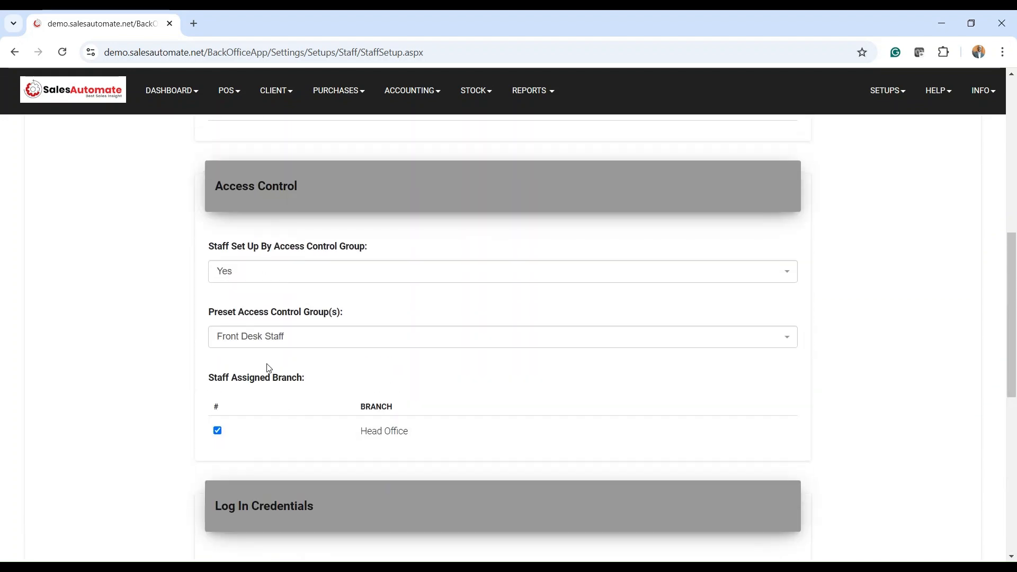
# Set 'Staff Set Up By Access Control Group' to No, leaving Front Desk Staff unchanged
pyautogui.click(286, 338)
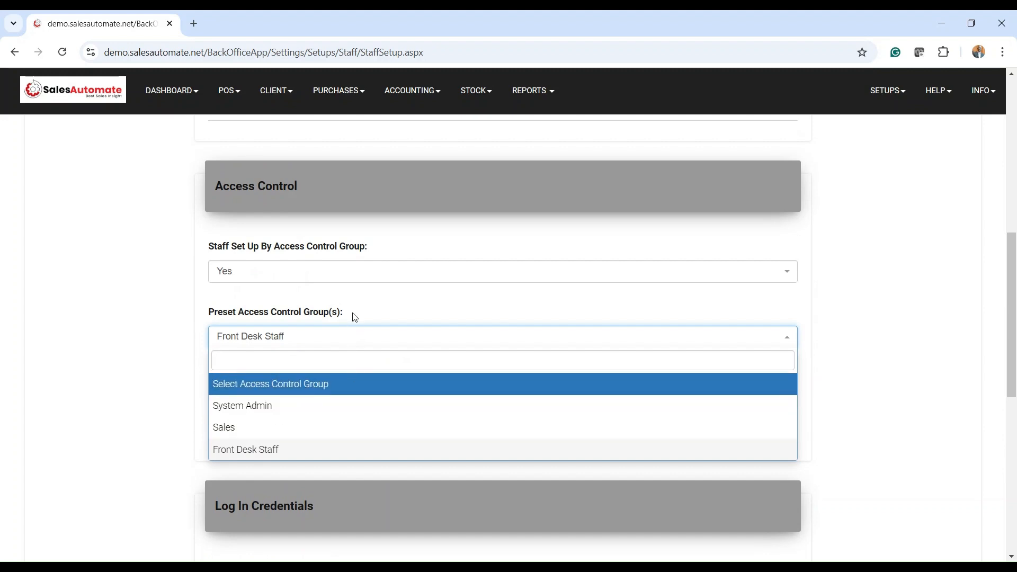
pyautogui.click(345, 339)
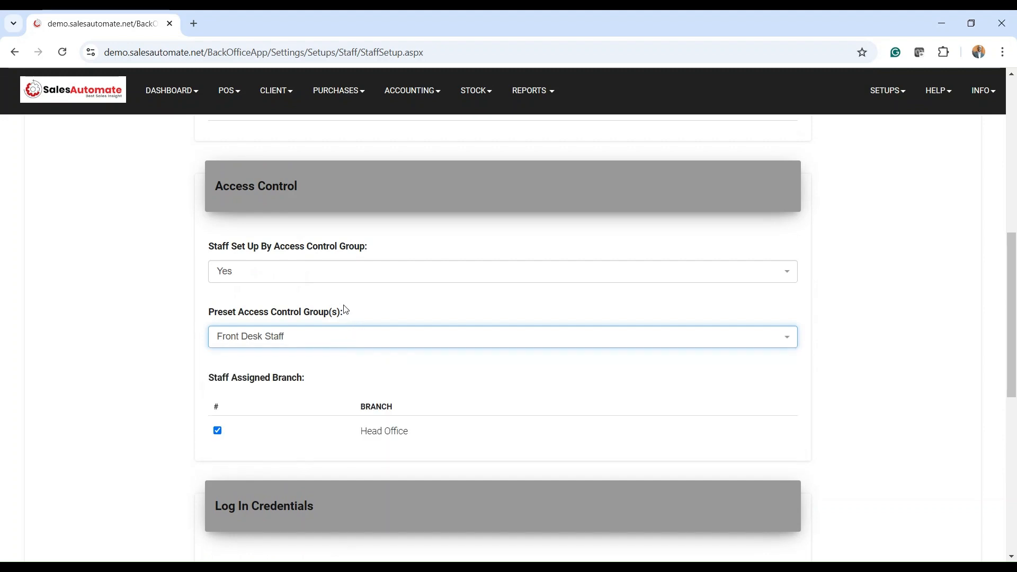
pyautogui.click(307, 276)
pyautogui.click(258, 341)
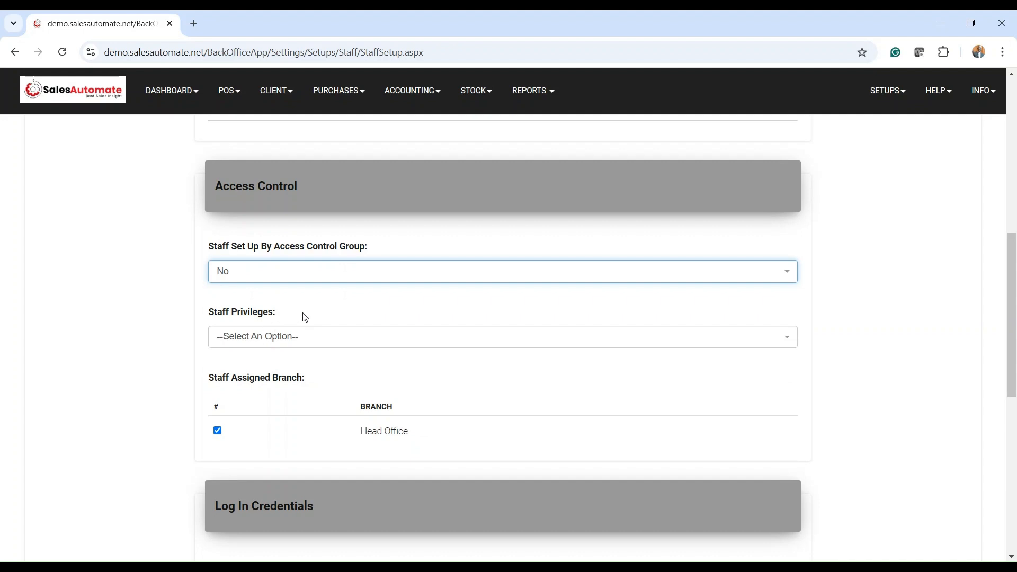
pyautogui.scroll(-3, 335, 312)
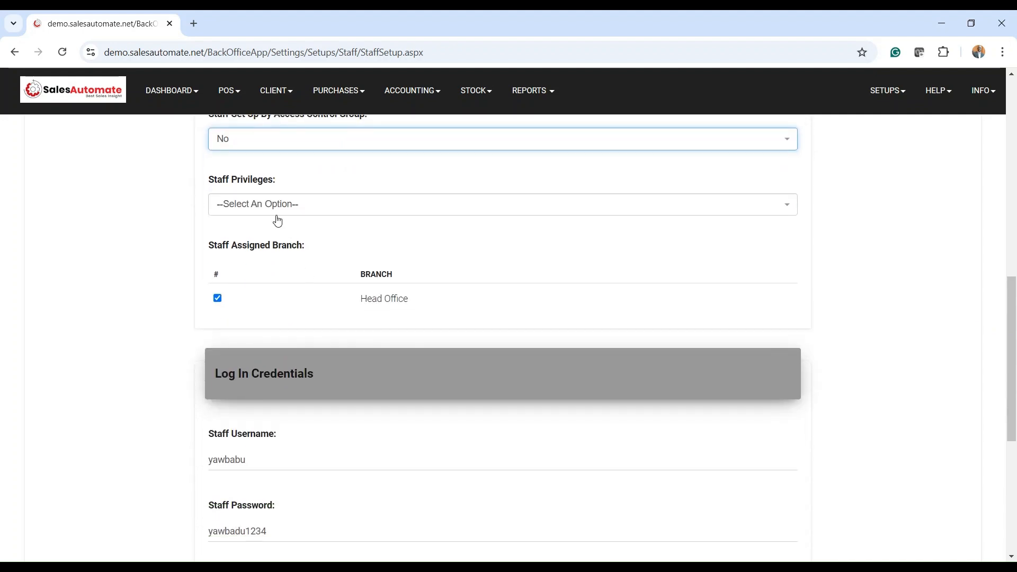
# Set Staff Privileges to Non Admin
pyautogui.click(303, 209)
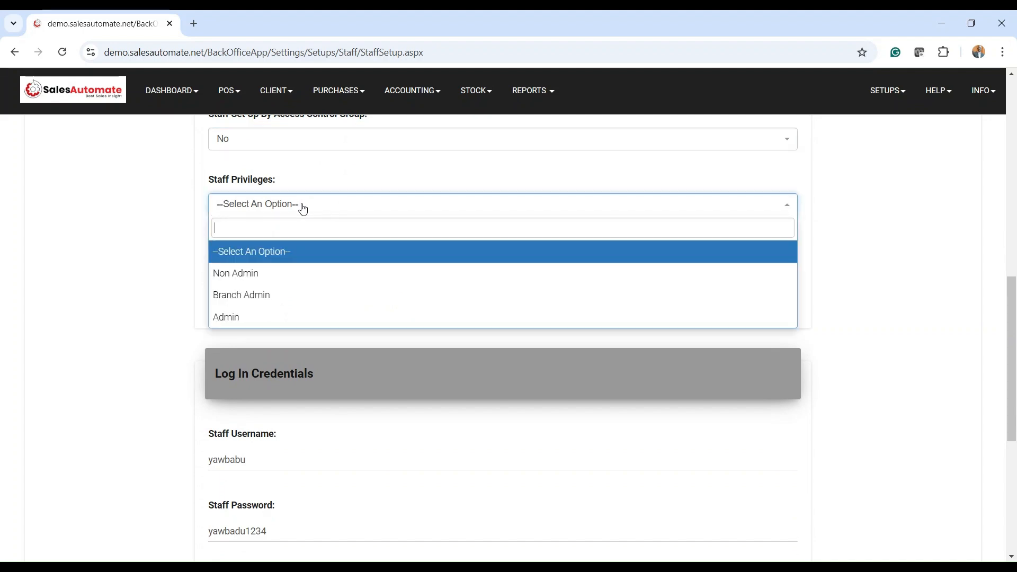
pyautogui.click(266, 276)
pyautogui.scroll(-1, 320, 273)
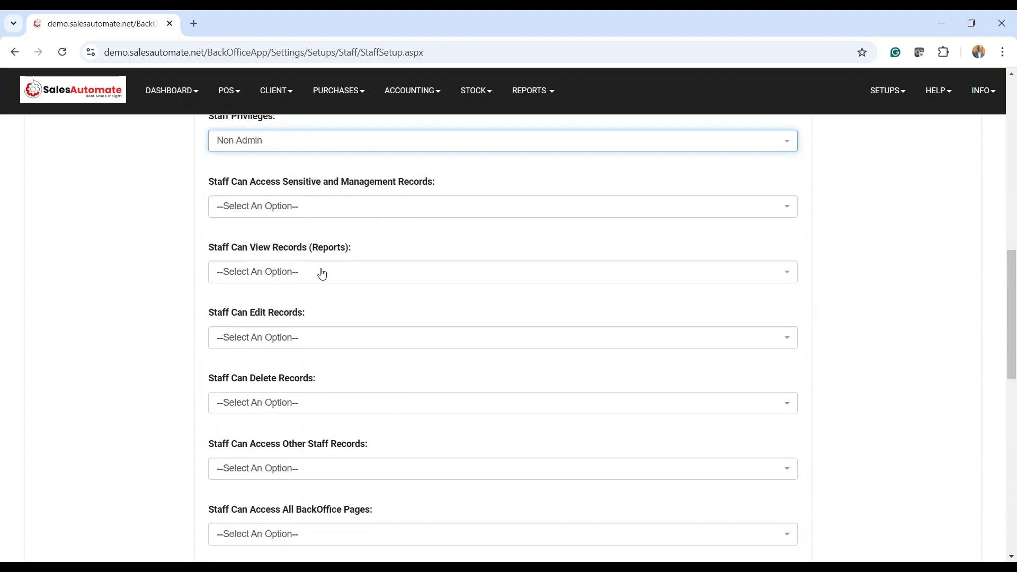
# Set the Sensitive Records, View Records and Edit Records permissions to No
pyautogui.click(274, 208)
pyautogui.click(243, 277)
pyautogui.click(245, 278)
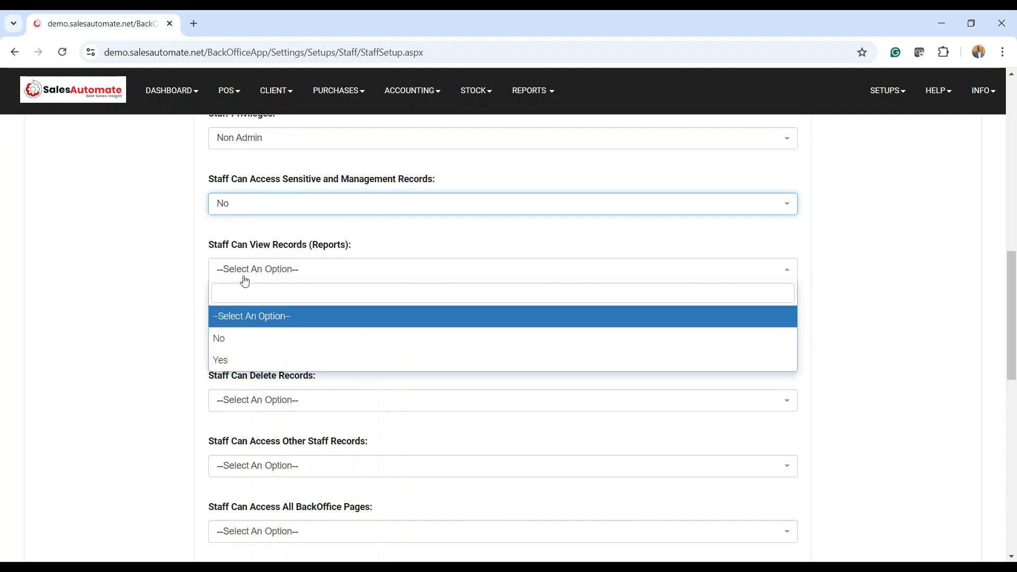
pyautogui.click(227, 339)
pyautogui.scroll(-1, 249, 328)
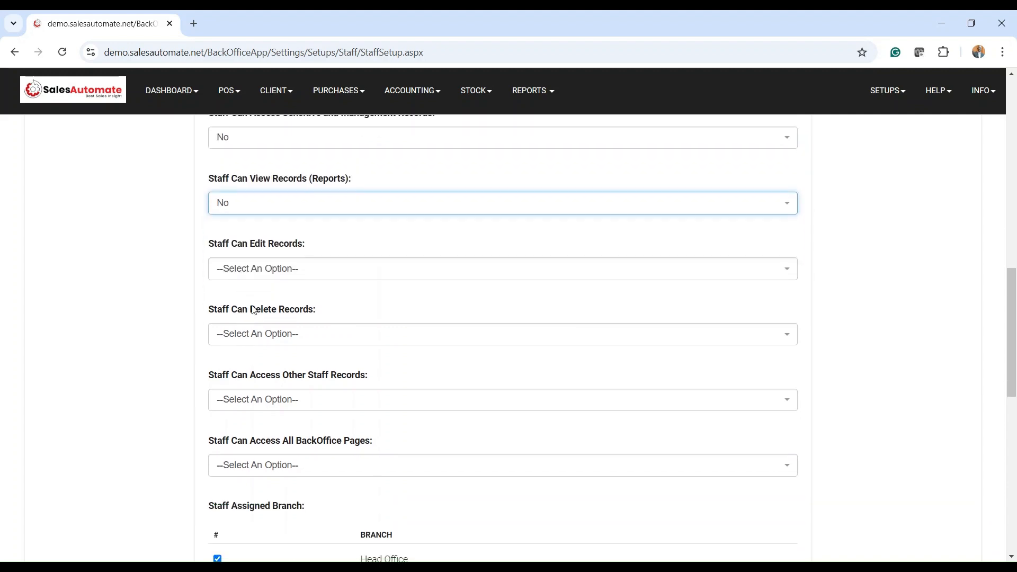
pyautogui.click(256, 270)
pyautogui.click(239, 334)
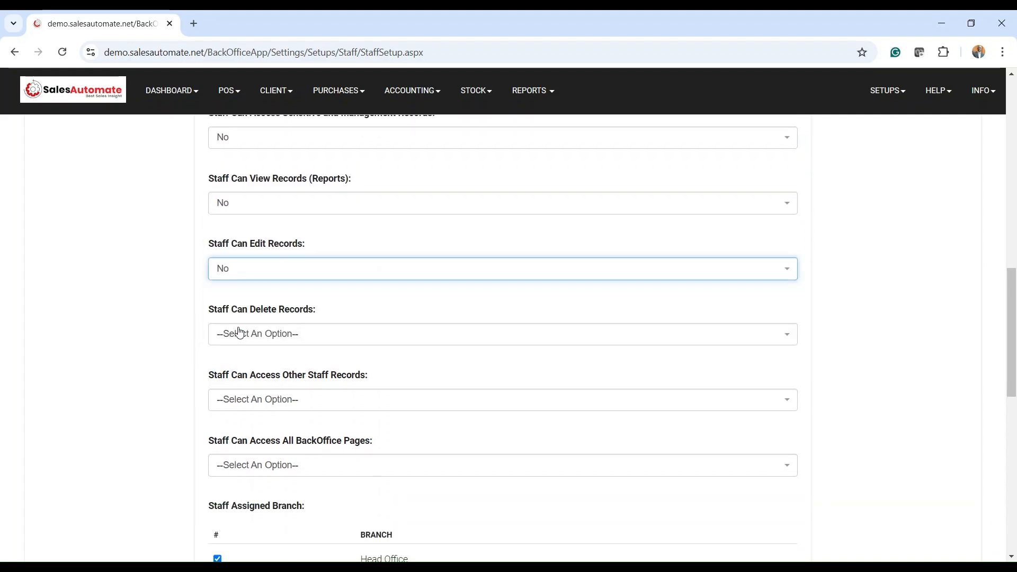
pyautogui.scroll(-1, 284, 332)
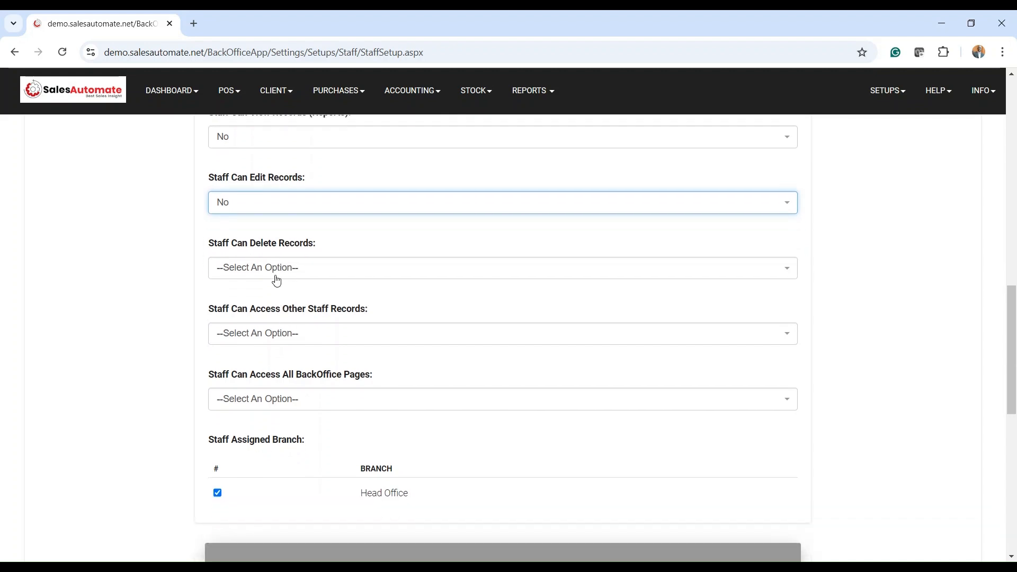
# Set the Delete Records and Other Staff Records permissions to No
pyautogui.click(261, 268)
pyautogui.click(233, 336)
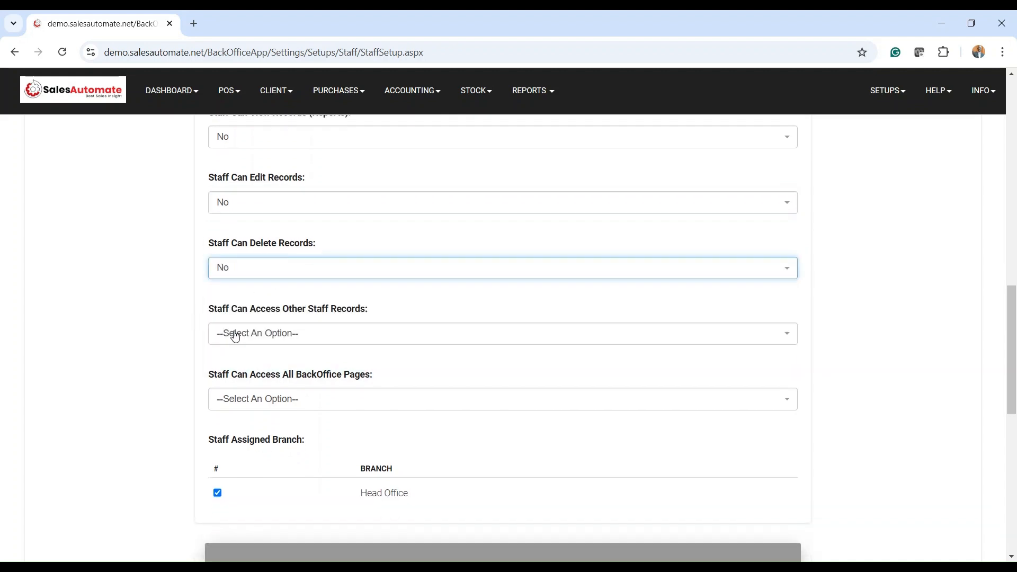
pyautogui.click(244, 335)
pyautogui.click(233, 401)
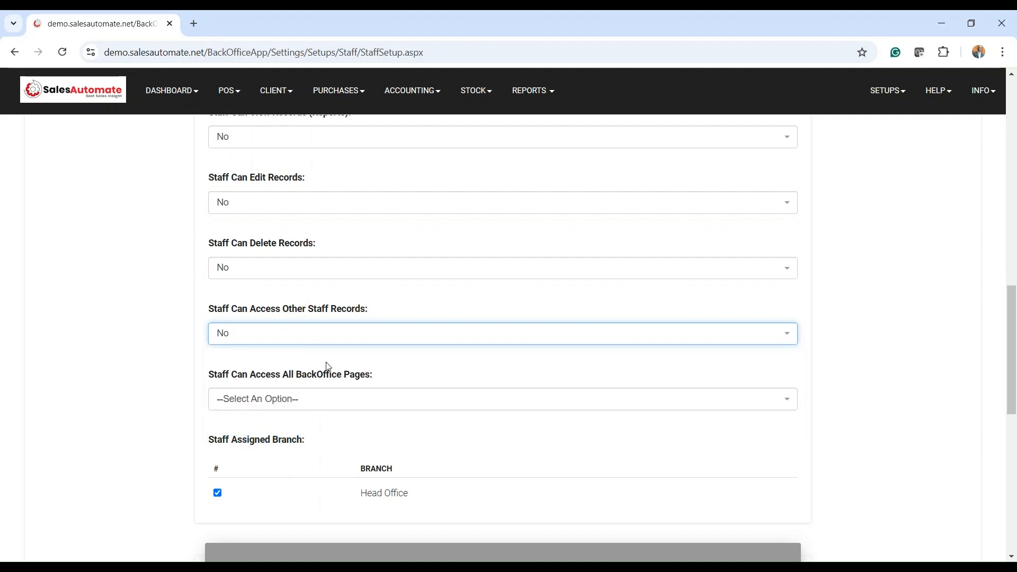
pyautogui.scroll(-1, 328, 367)
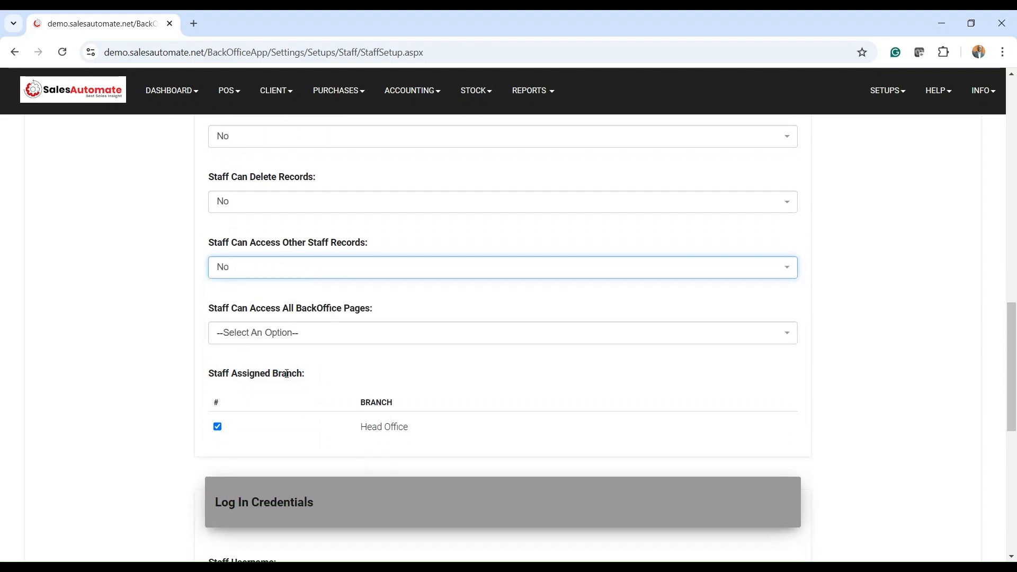
# Open the all-BackOffice-pages access dropdown without choosing a value
pyautogui.click(276, 335)
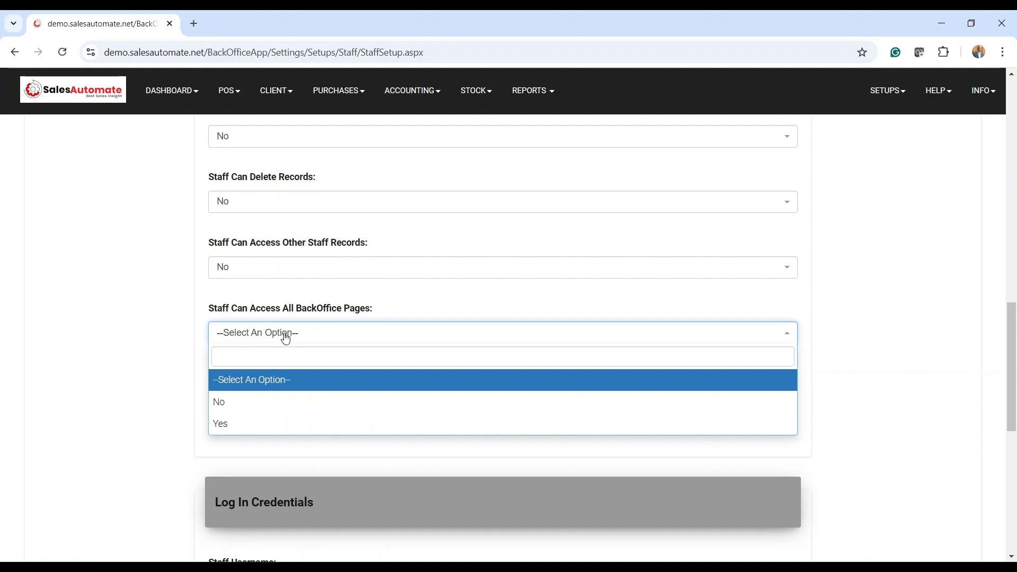
pyautogui.scroll(-3, 329, 345)
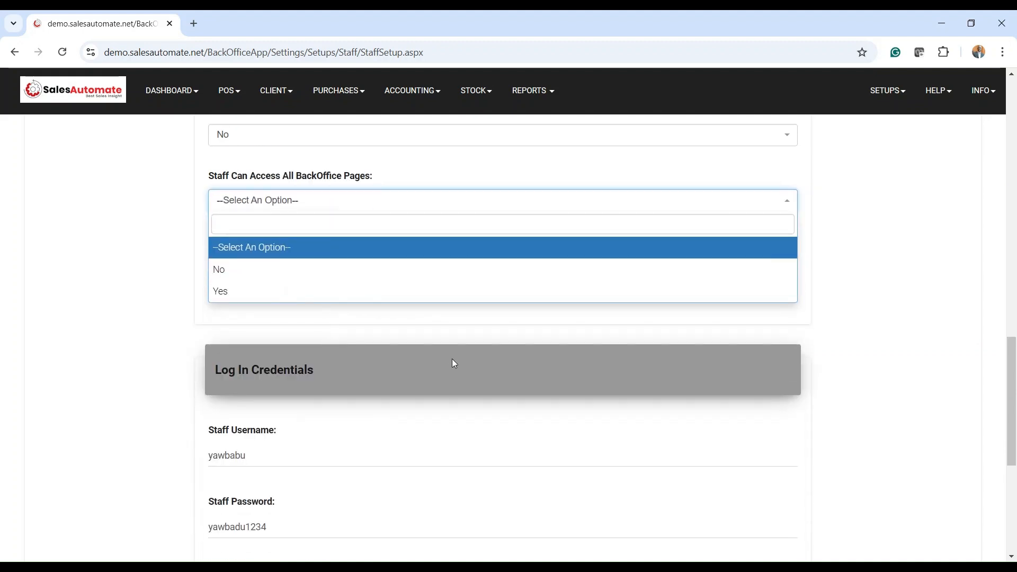
pyautogui.scroll(1, 451, 363)
pyautogui.scroll(-2, 454, 387)
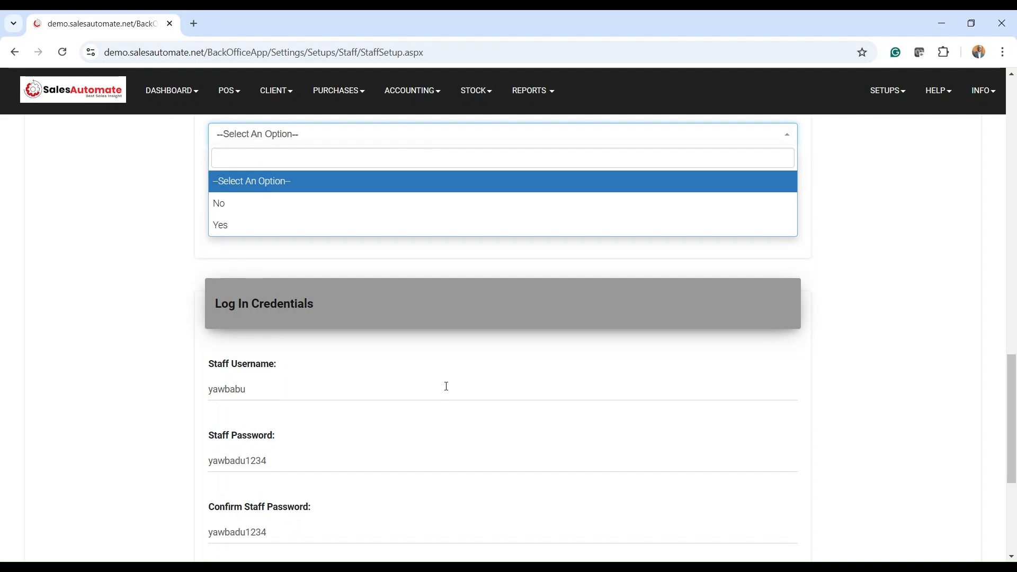
pyautogui.scroll(-2, 444, 386)
pyautogui.scroll(-1, 297, 320)
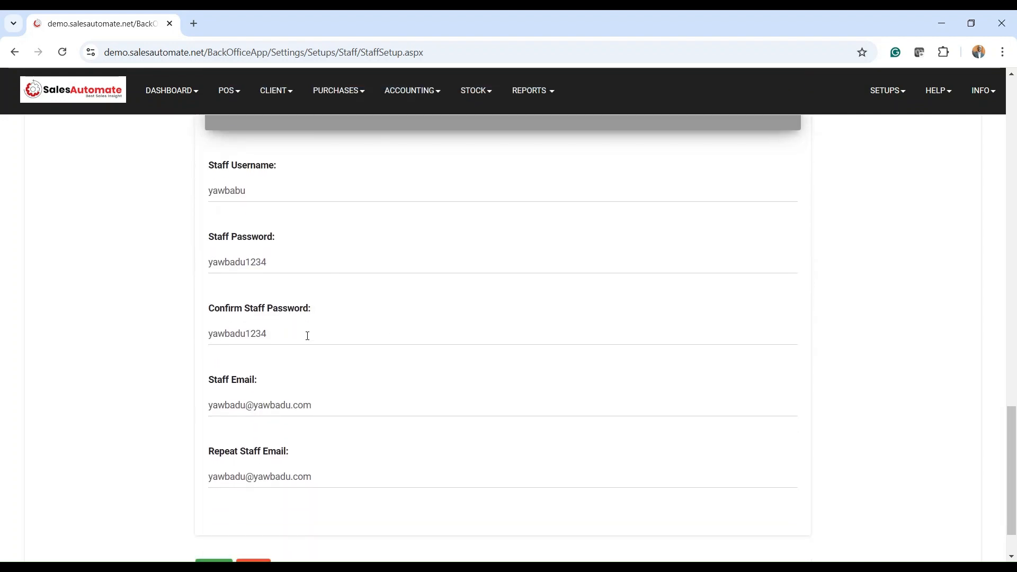